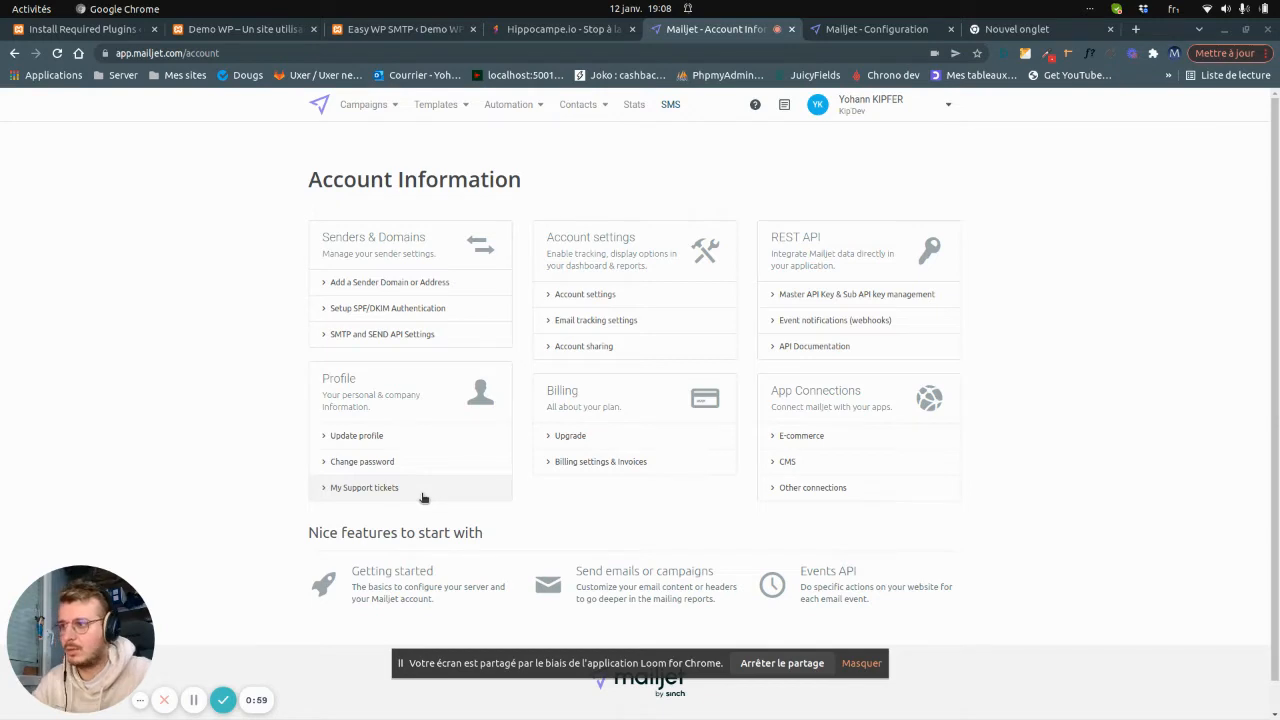
# - Open the Mailjet dashboard in a separate browser tab and highlight the contacts figure
pyautogui.middleClick(318, 105)
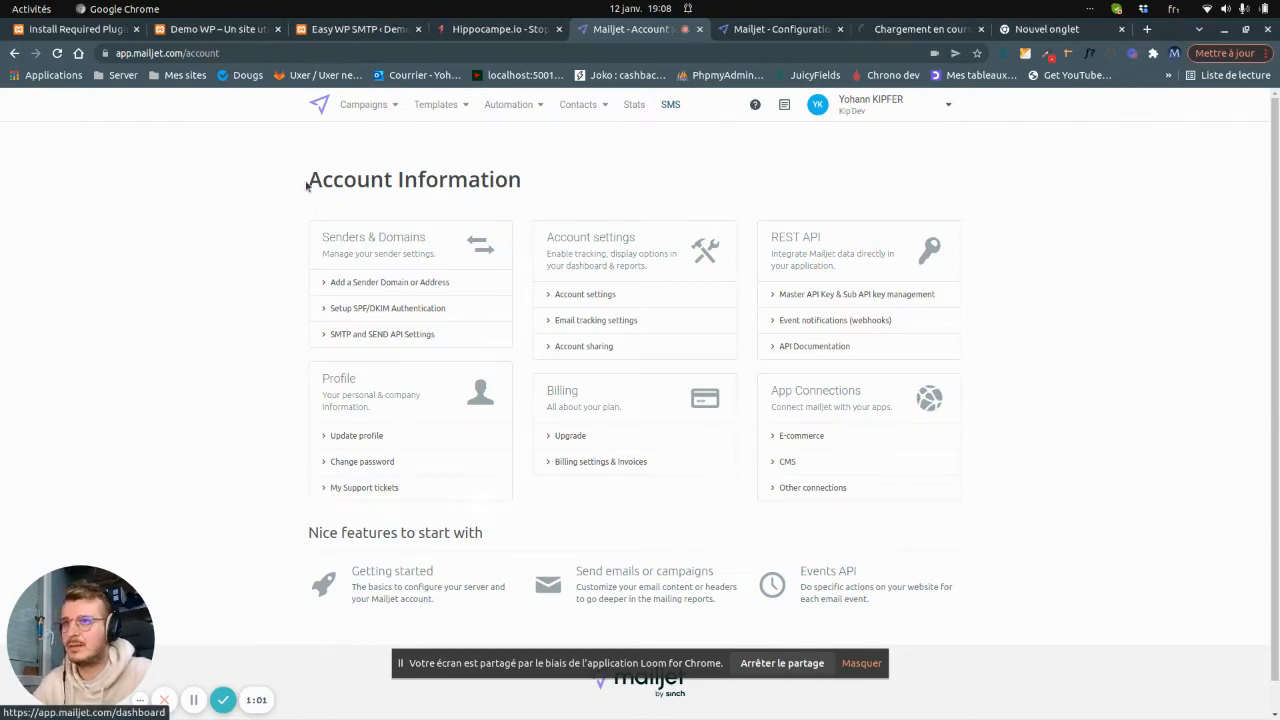
pyautogui.click(775, 29)
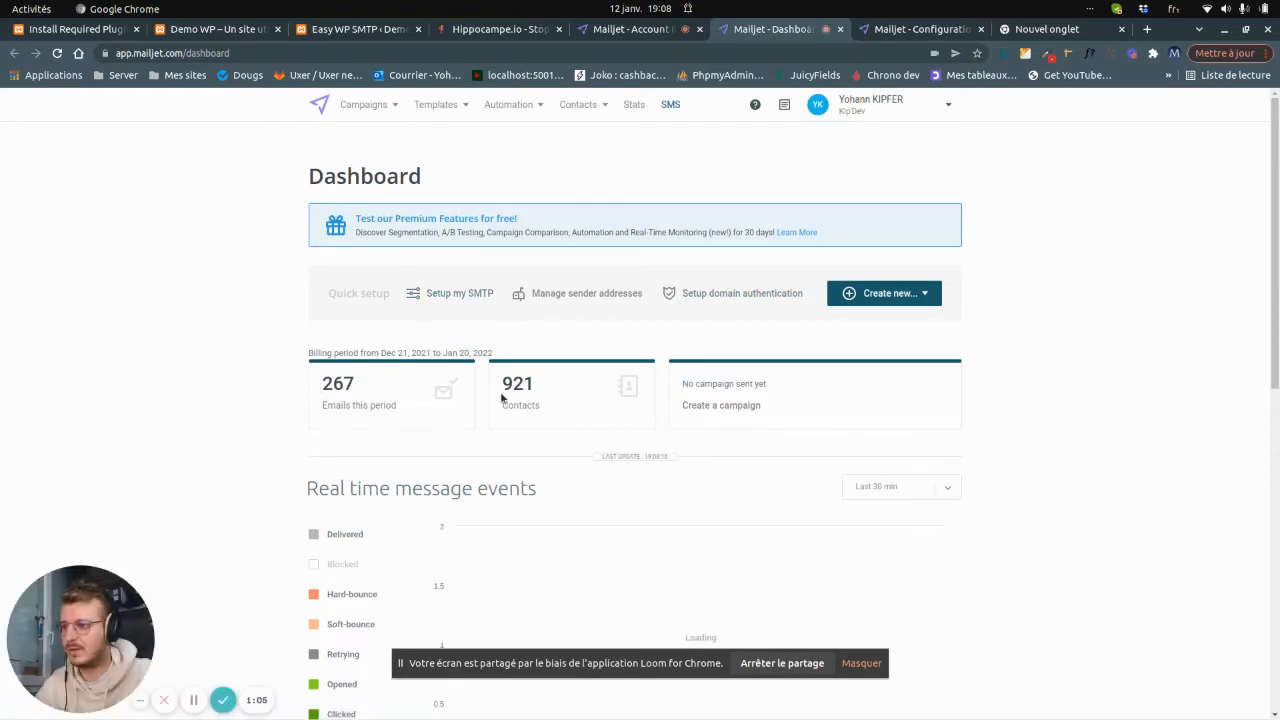
pyautogui.doubleClick(512, 384)
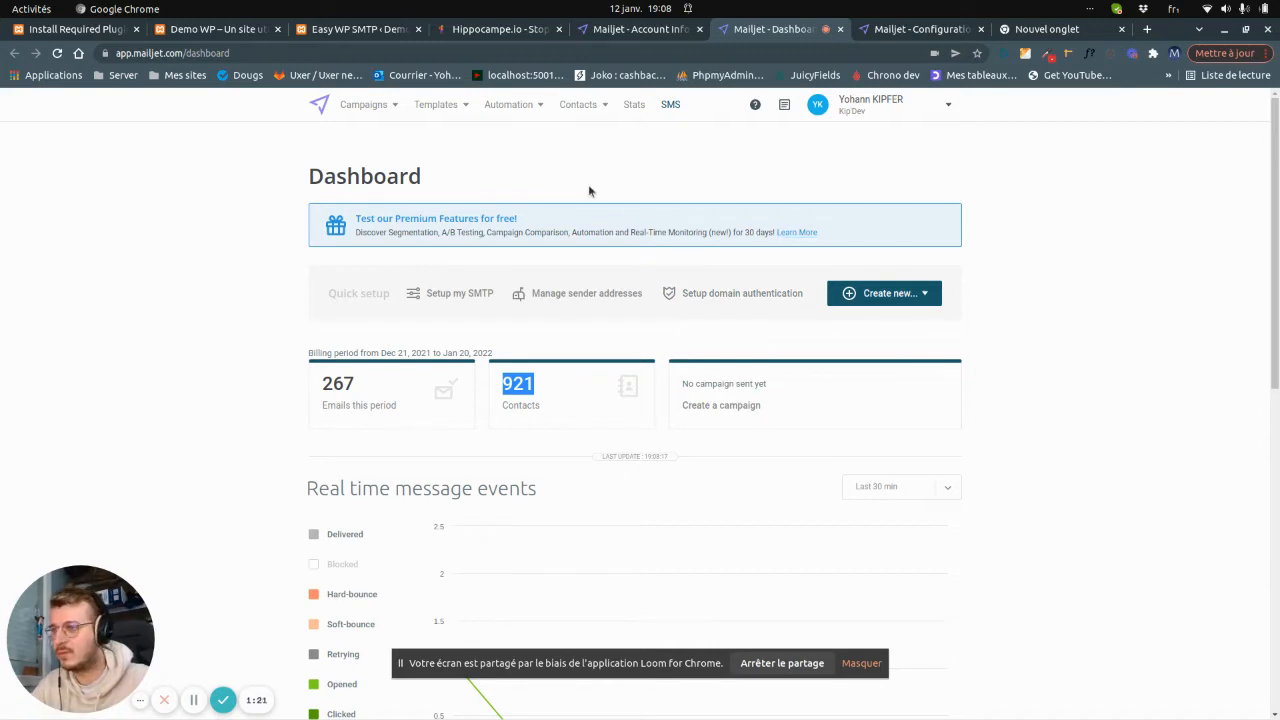
# - Go to the Mailjet account settings and open the page for adding a sender domain or address
pyautogui.click(840, 108)
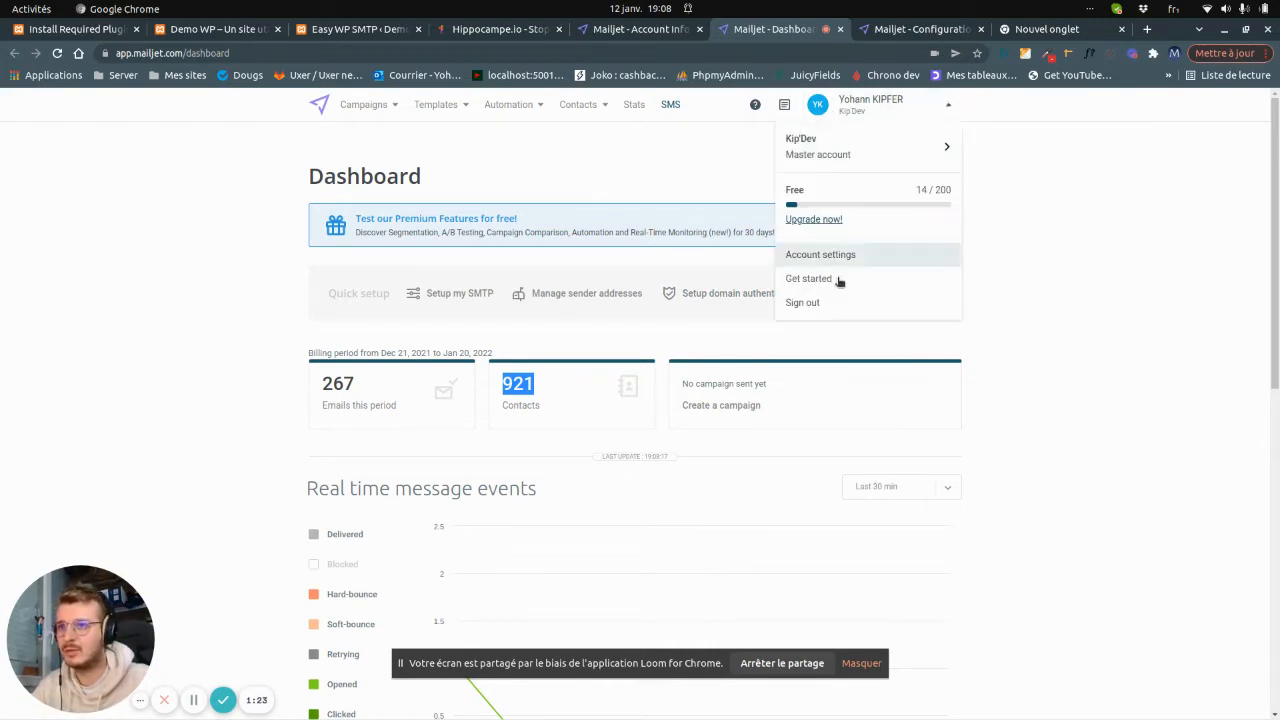
pyautogui.click(578, 294)
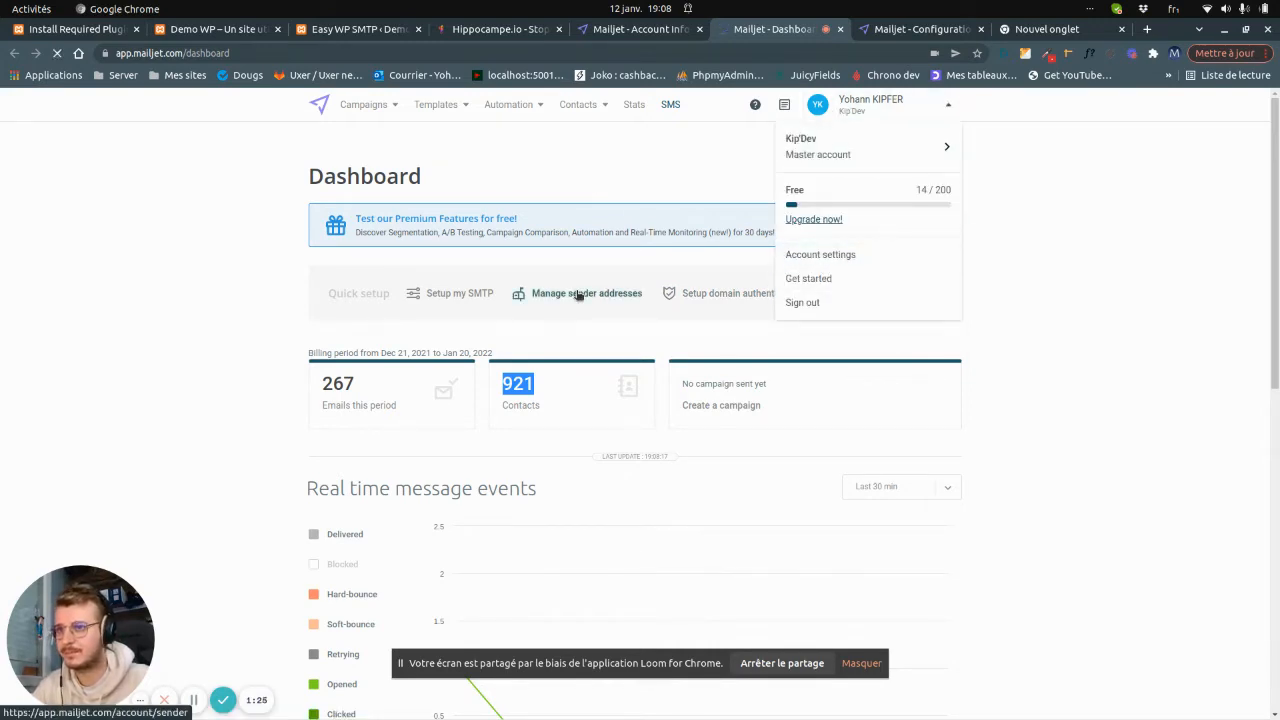
pyautogui.click(933, 107)
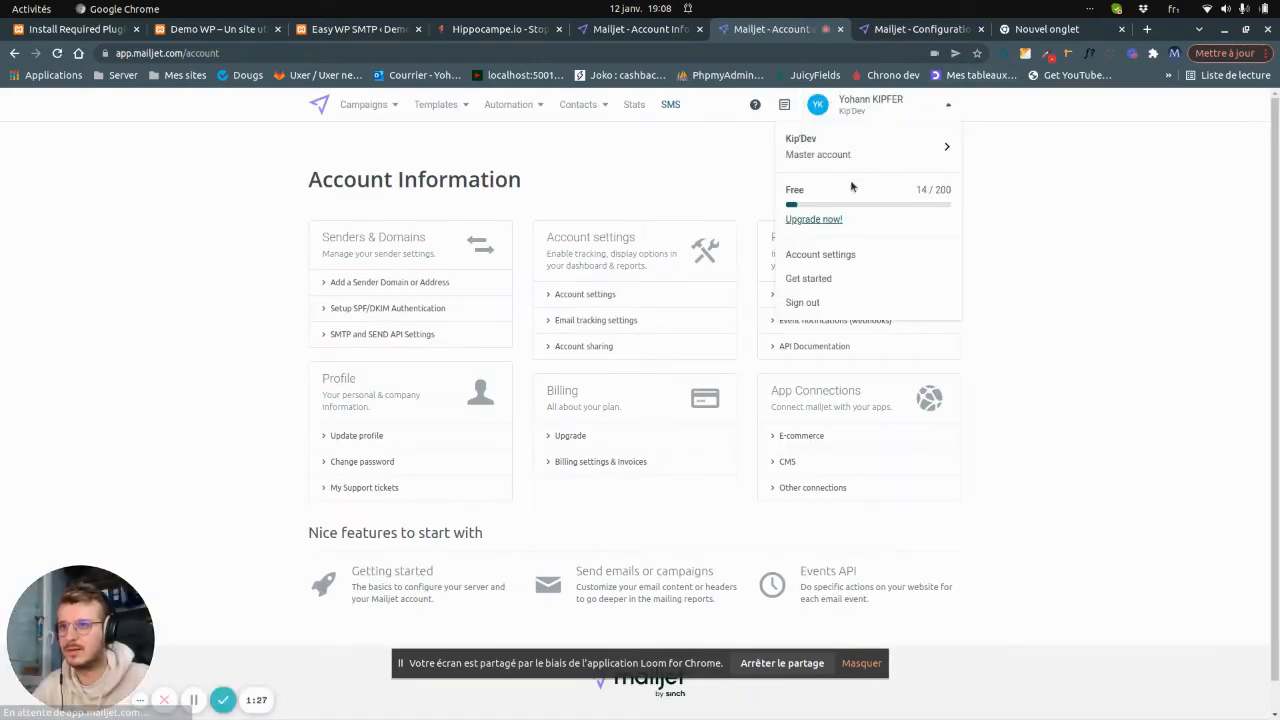
pyautogui.click(1076, 185)
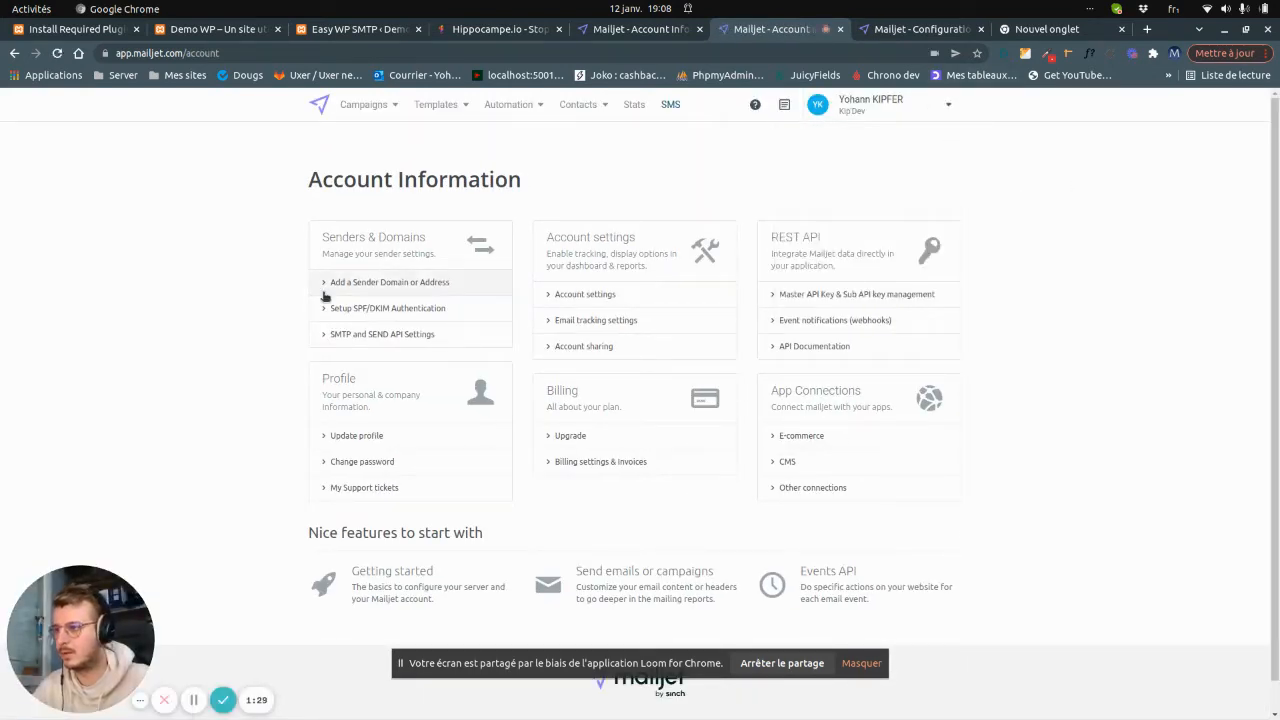
pyautogui.click(389, 283)
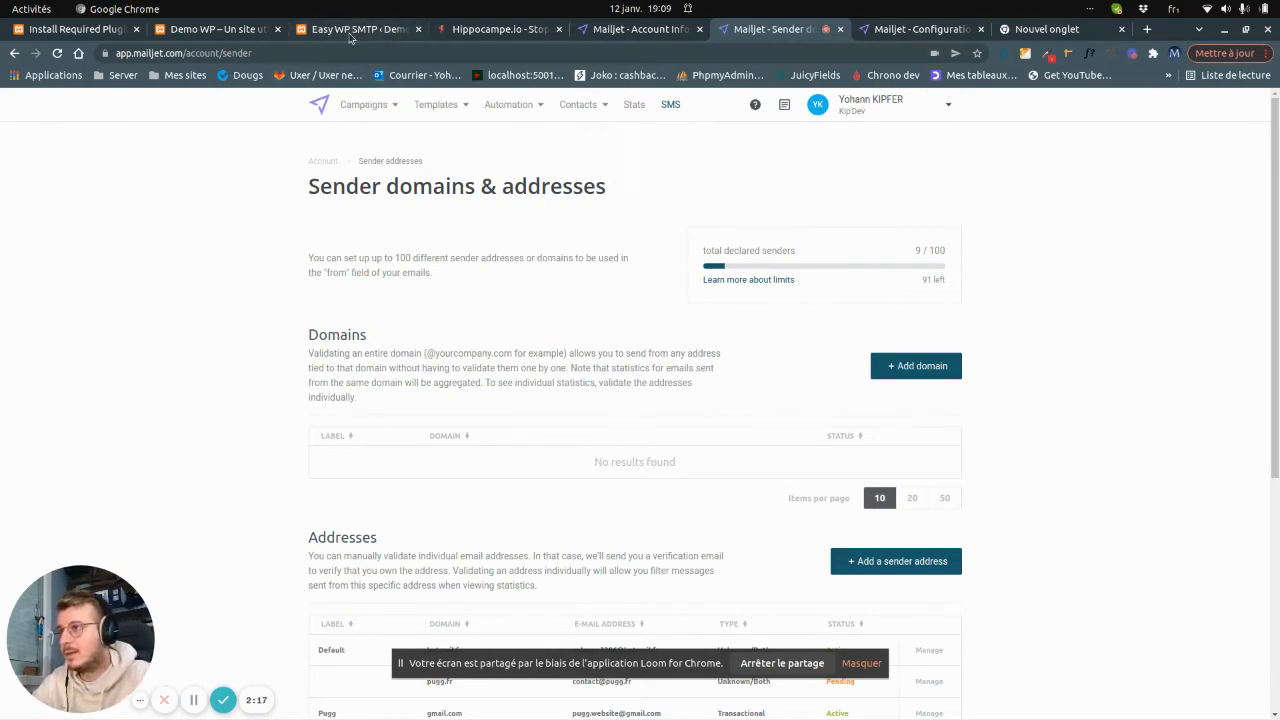
# - Switch to the WordPress admin and open the page for adding new plugins
pyautogui.click(242, 32)
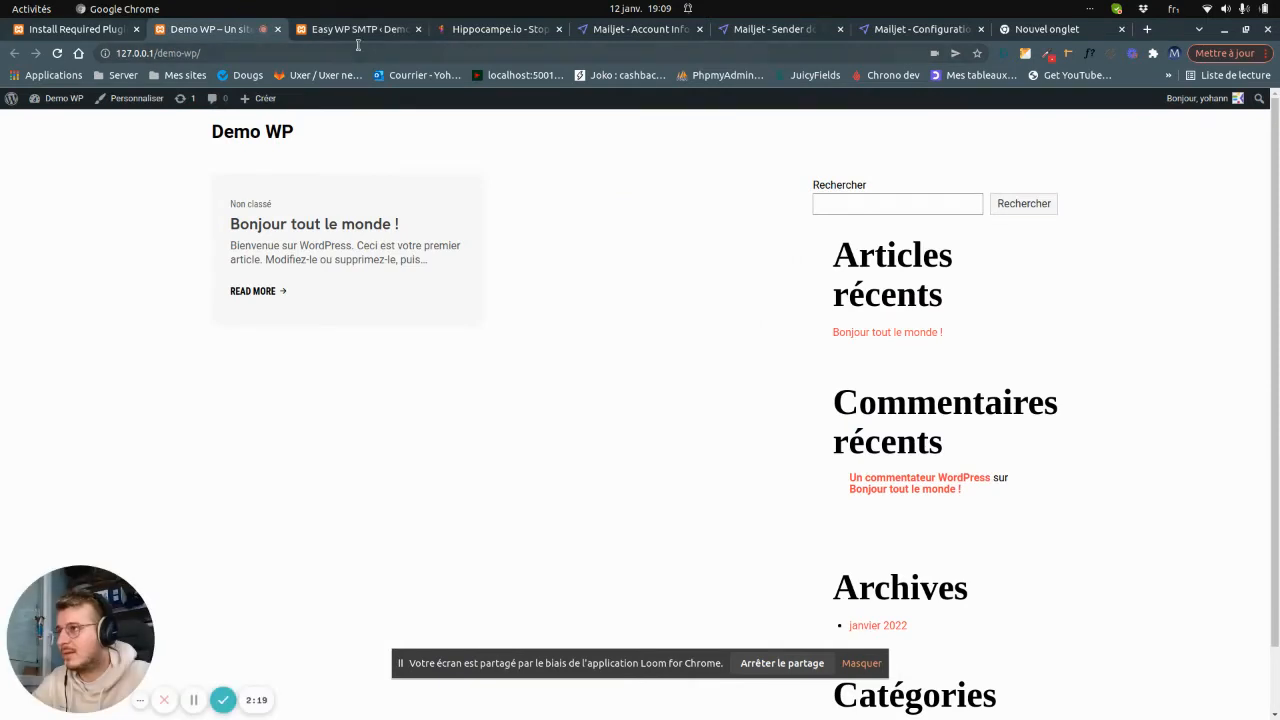
pyautogui.click(358, 36)
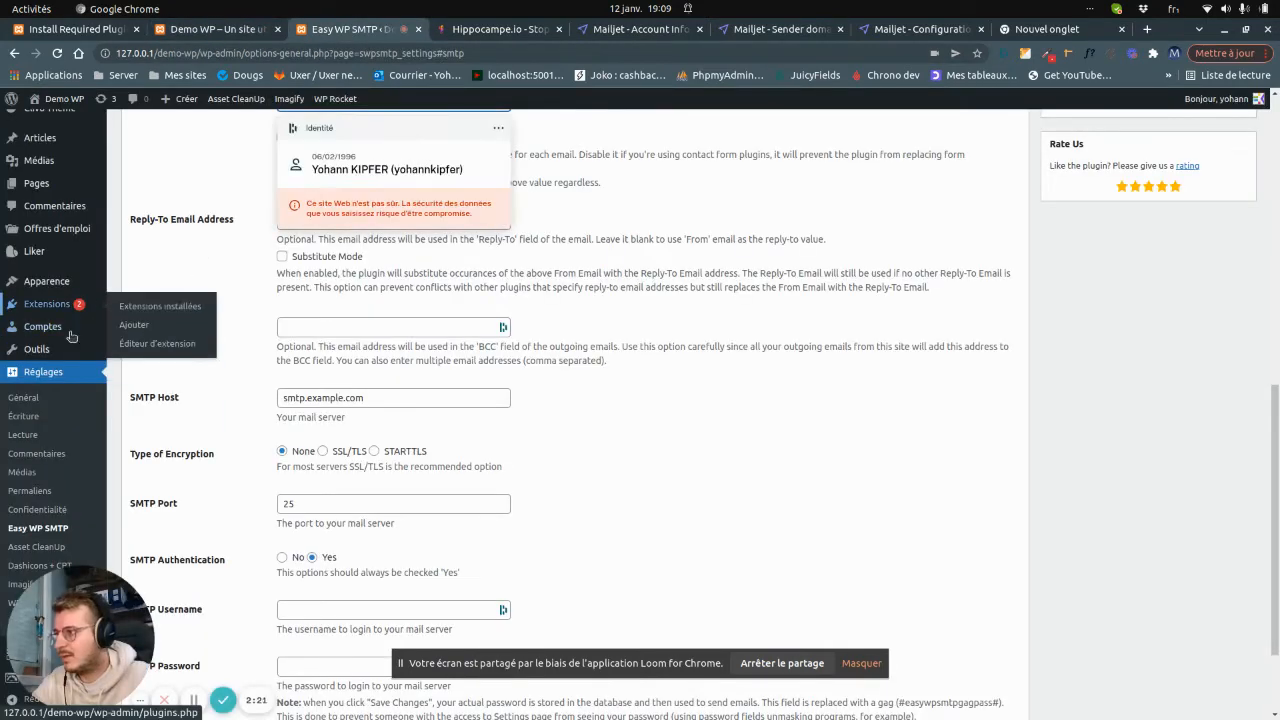
pyautogui.click(134, 324)
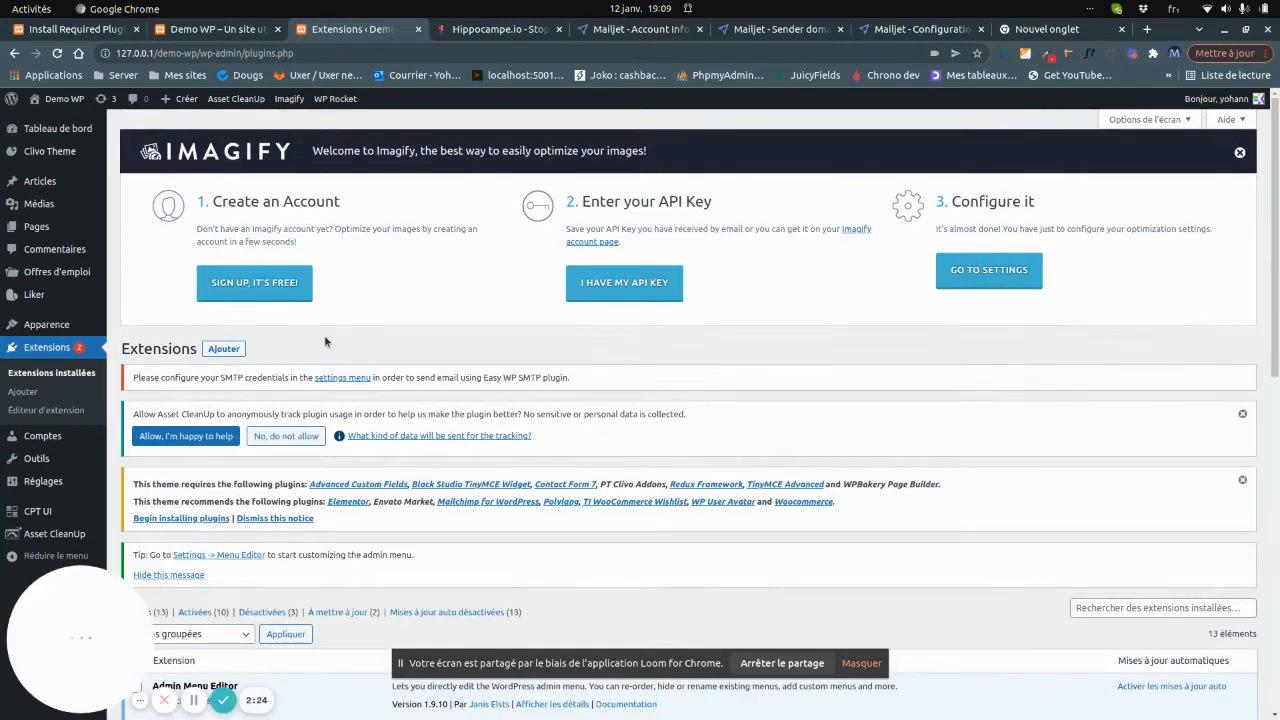
pyautogui.scroll(-1, 324, 346)
pyautogui.click(41, 394)
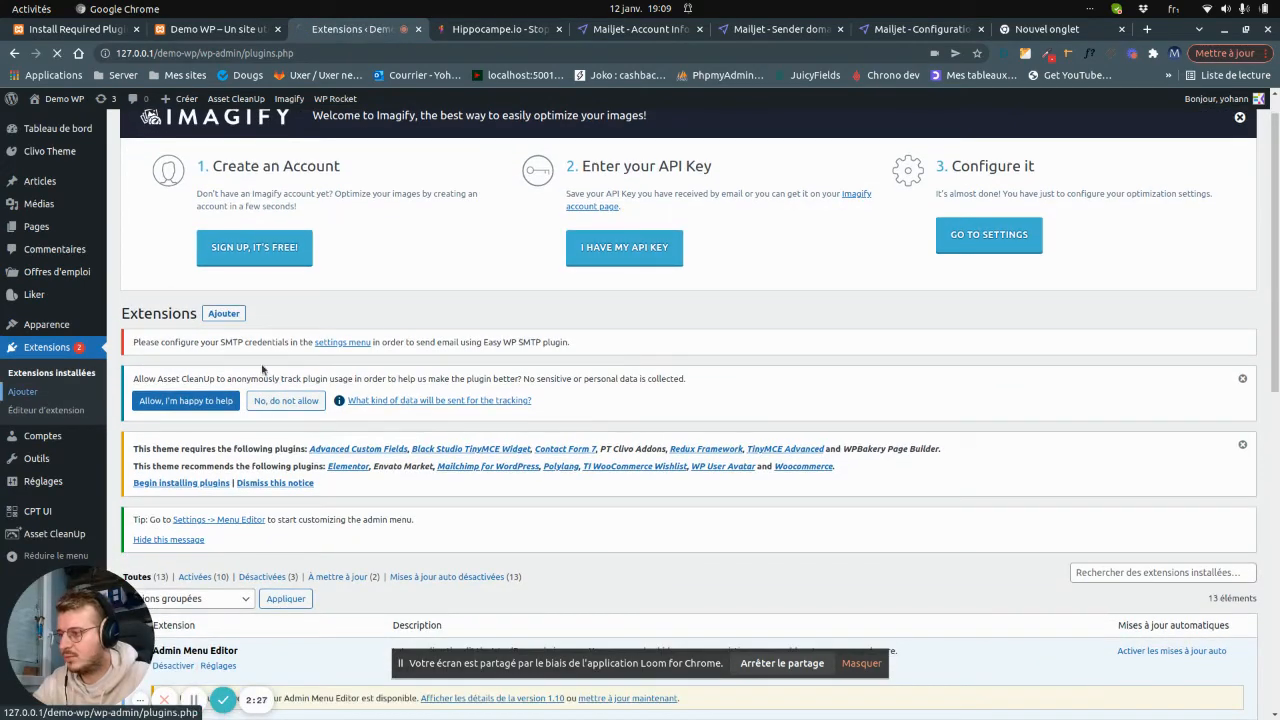
pyautogui.scroll(-3, 1000, 578)
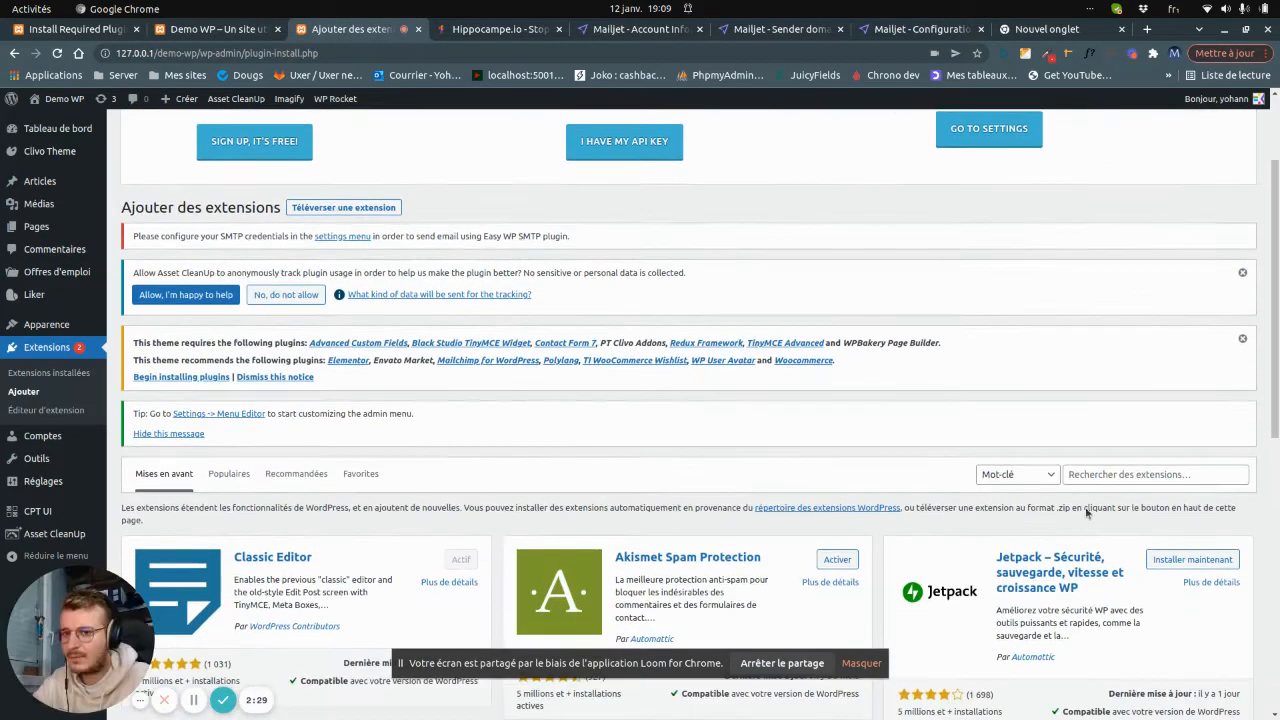
# - Search the WordPress plugin directory for "easy wp smtp"
pyautogui.click(1100, 474)
pyautogui.write('easy smtp')
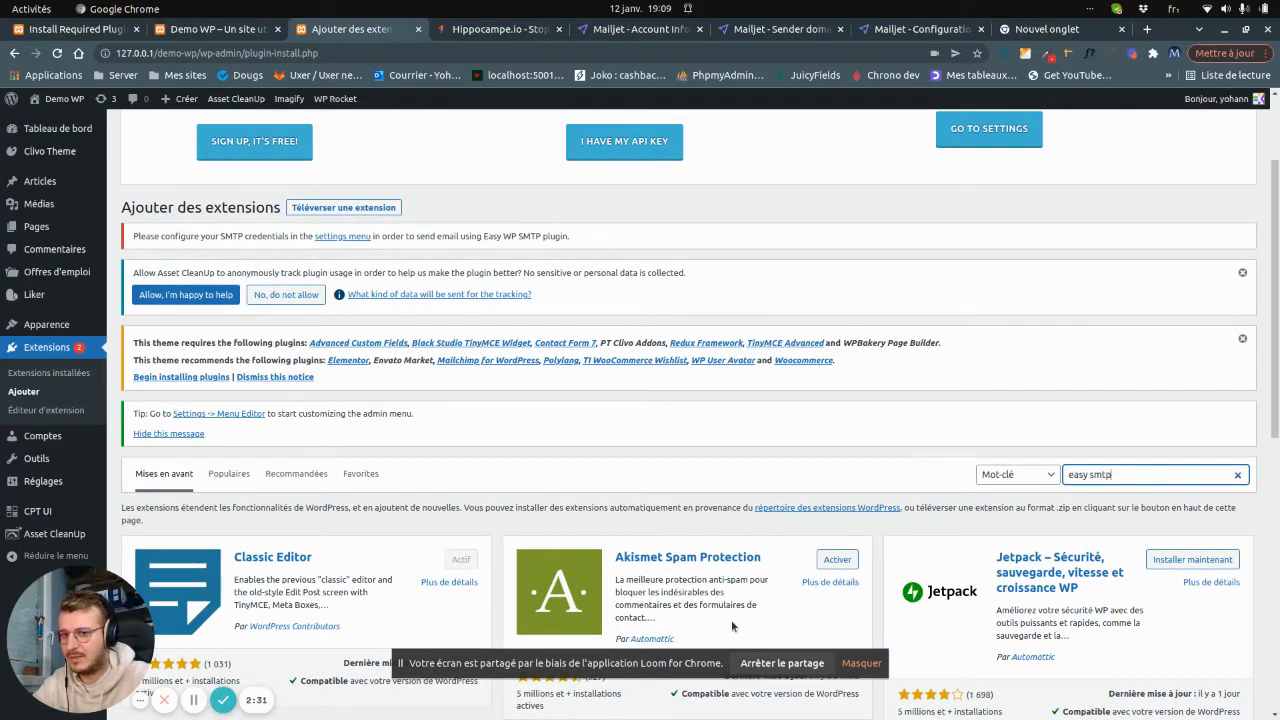
pyautogui.press('BackSpace')
pyautogui.press('BackSpace')
pyautogui.press('BackSpace')
pyautogui.press('BackSpace')
pyautogui.write('wp')
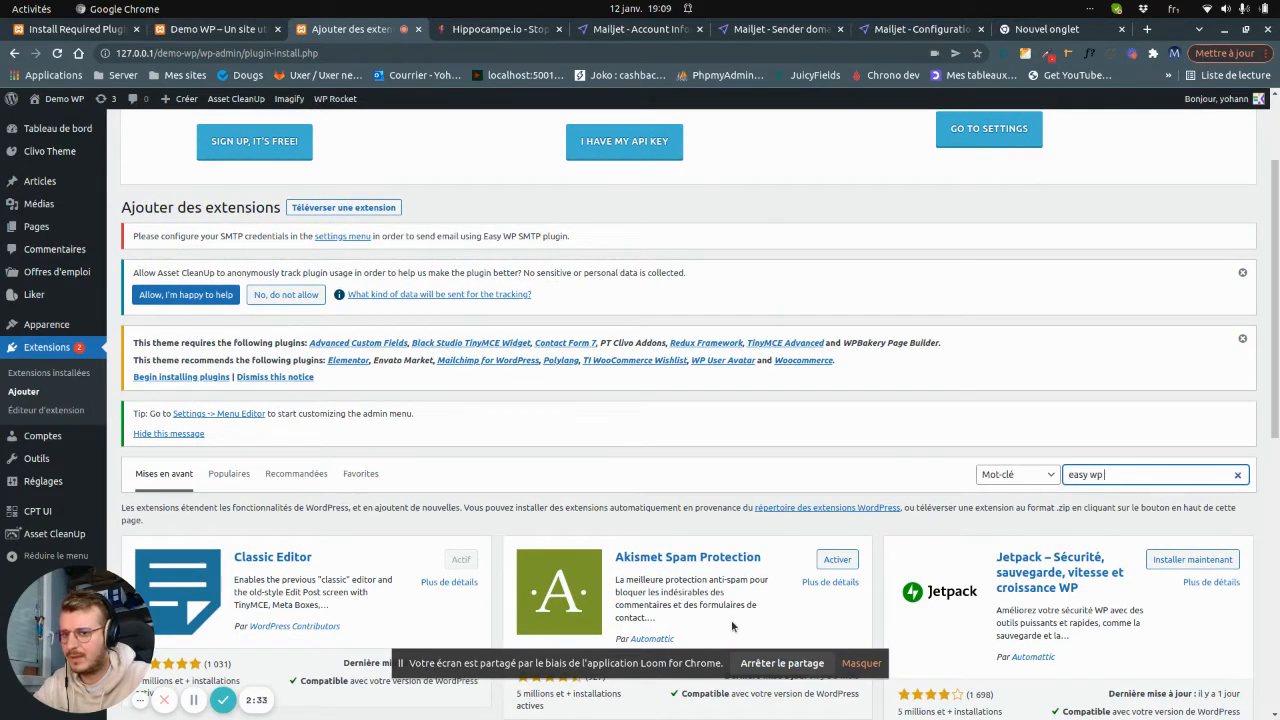
pyautogui.write(' smtp')
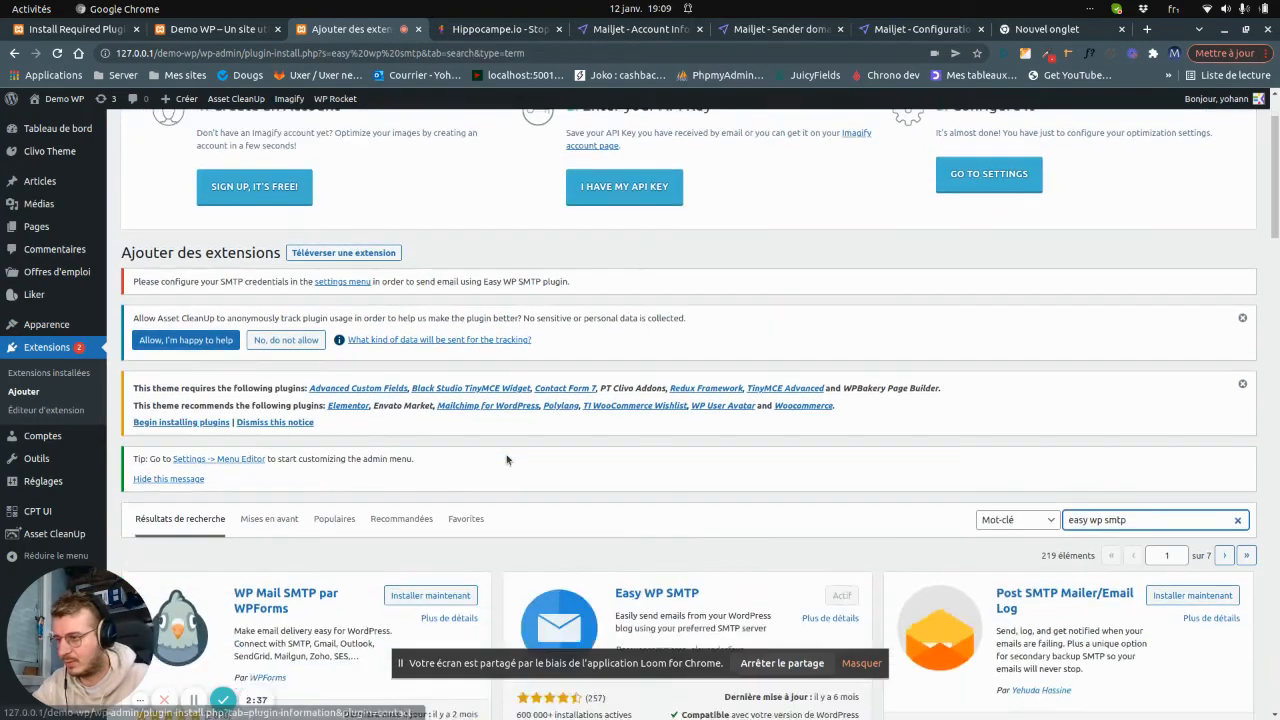
pyautogui.scroll(-2, 477, 500)
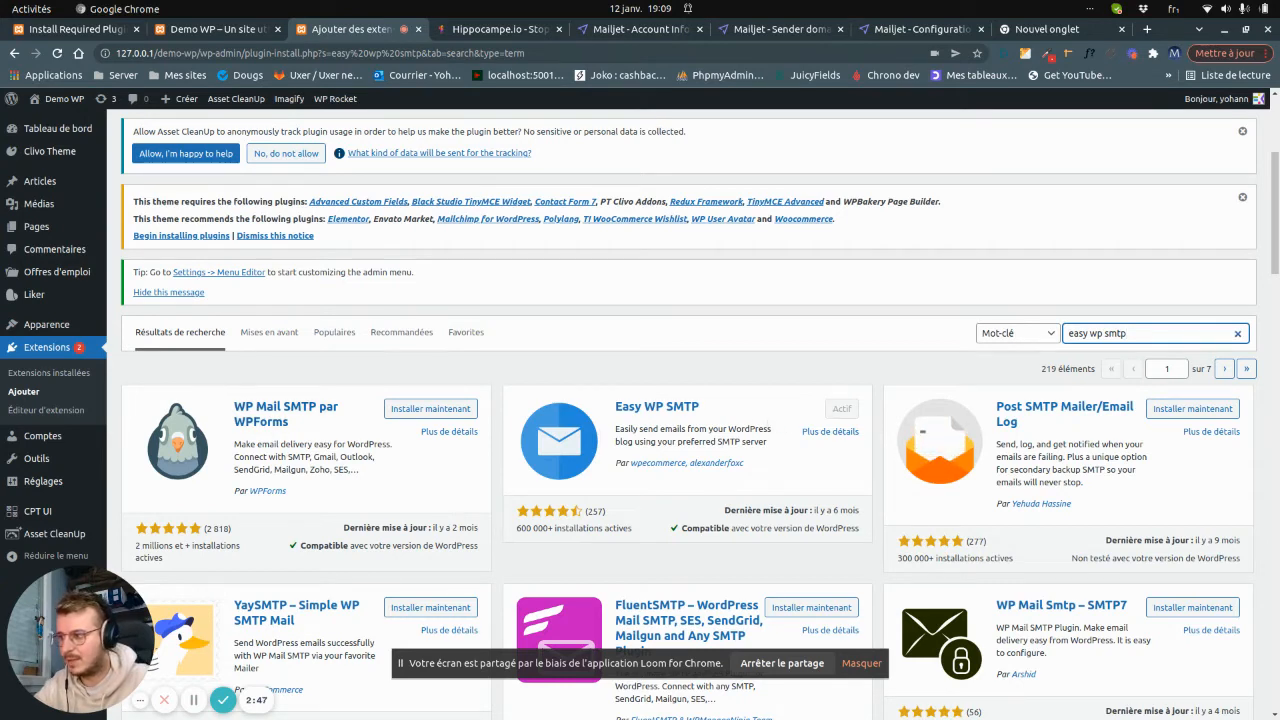
# - Open the Easy WP SMTP settings and enter the sender's email as the From Email Address
pyautogui.moveTo(40, 470)
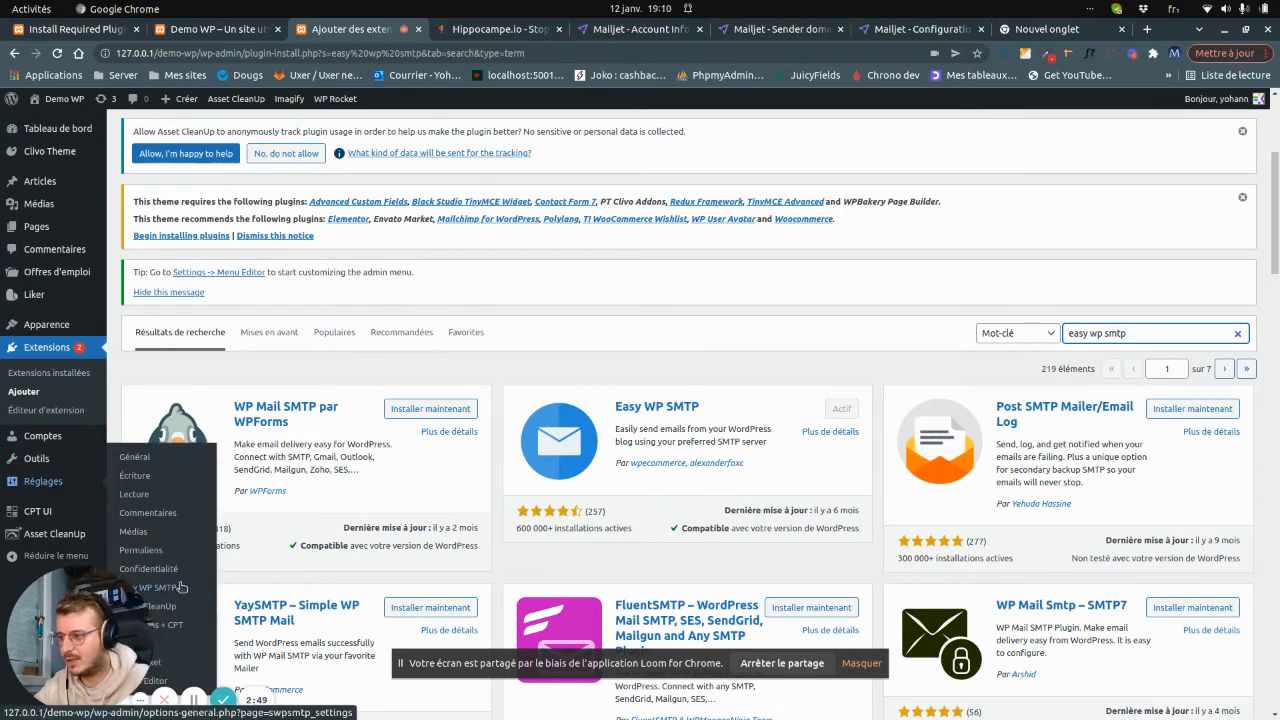
pyautogui.click(181, 587)
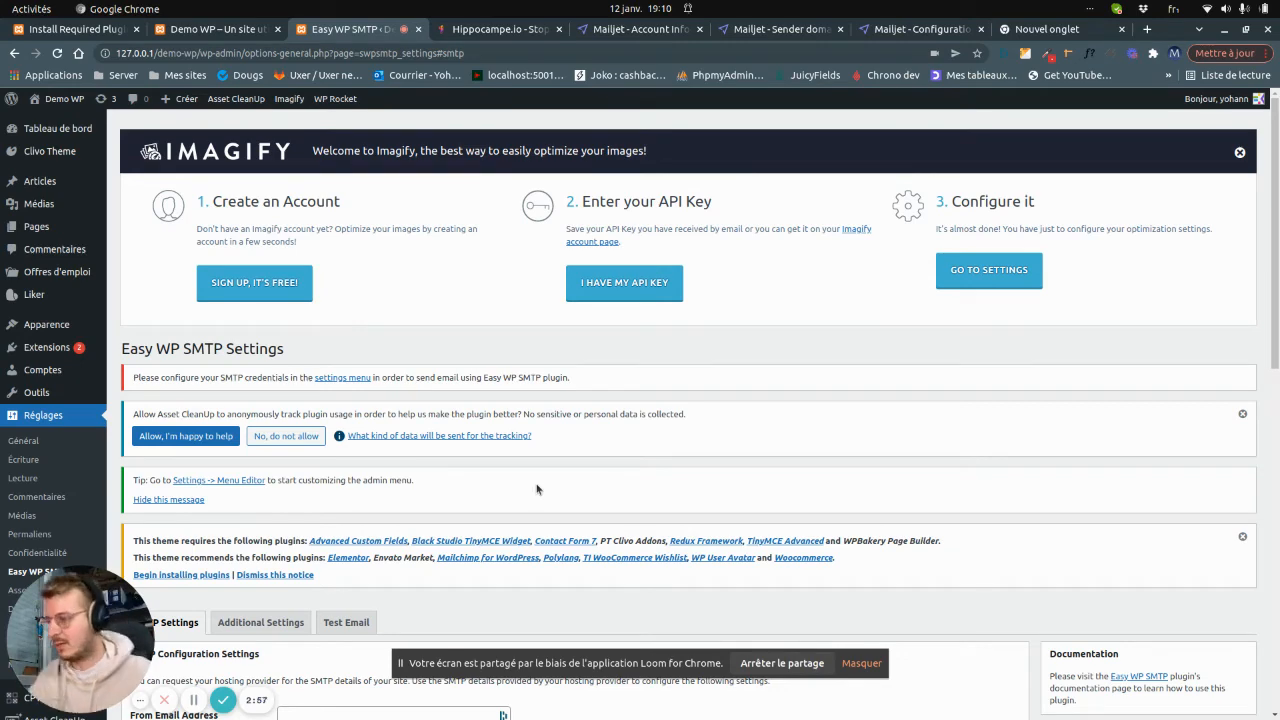
pyautogui.scroll(-2, 533, 489)
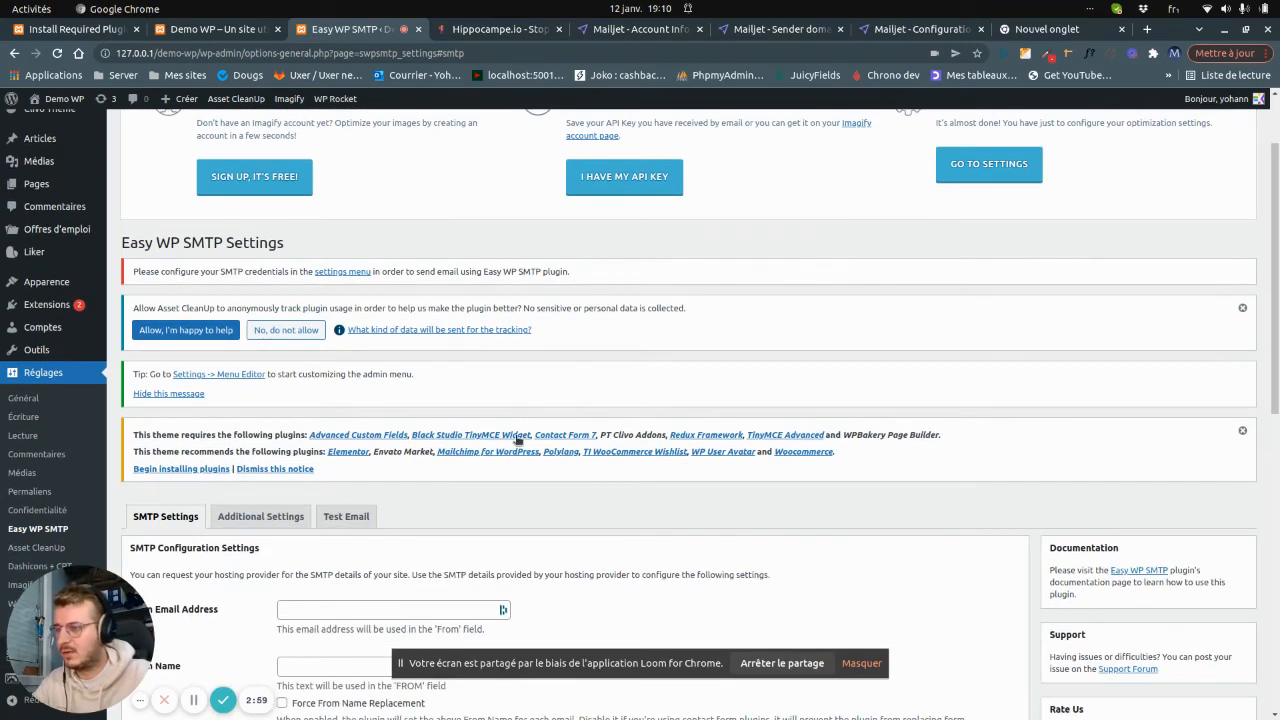
pyautogui.scroll(-2, 522, 438)
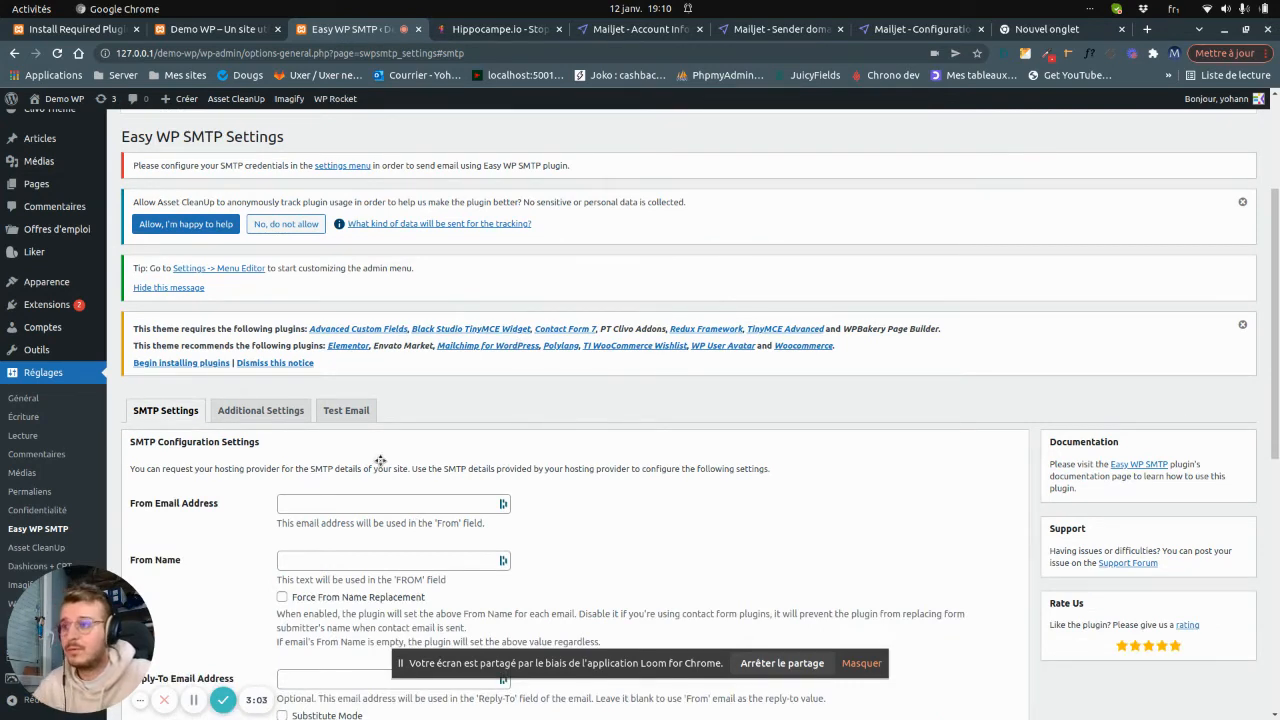
pyautogui.click(317, 504)
pyautogui.write('demo@')
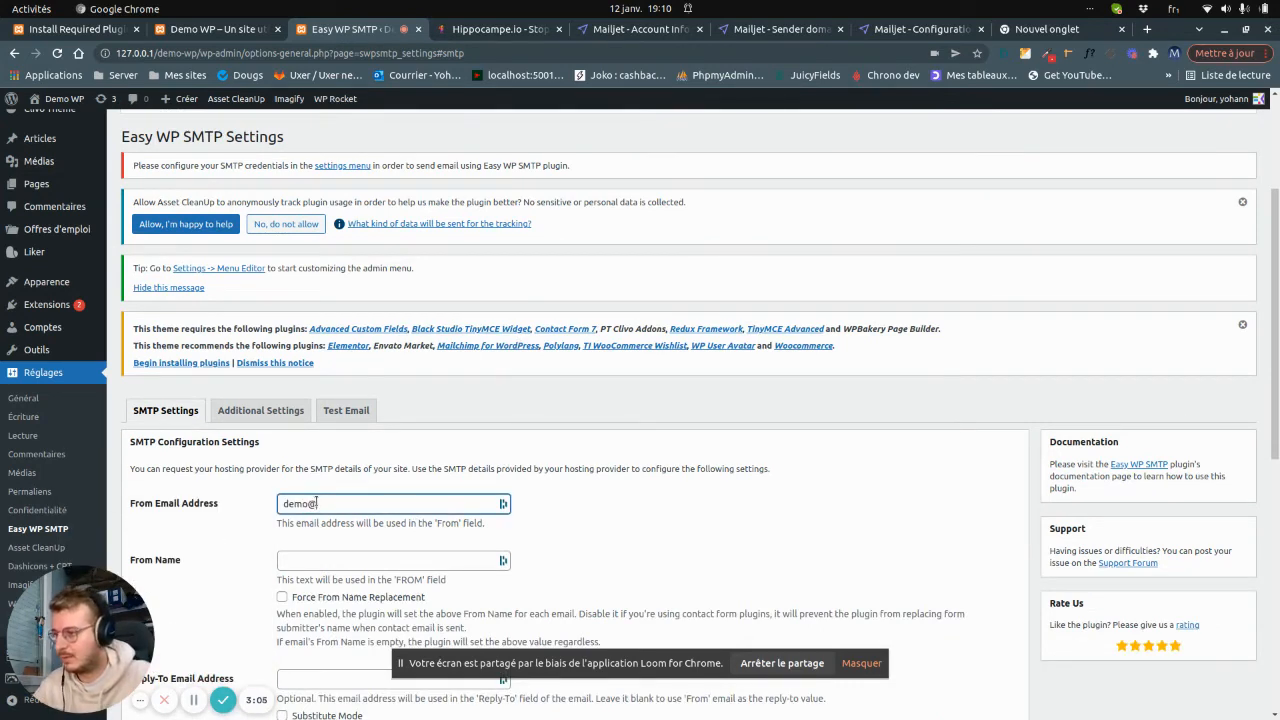
pyautogui.write('demo.com')
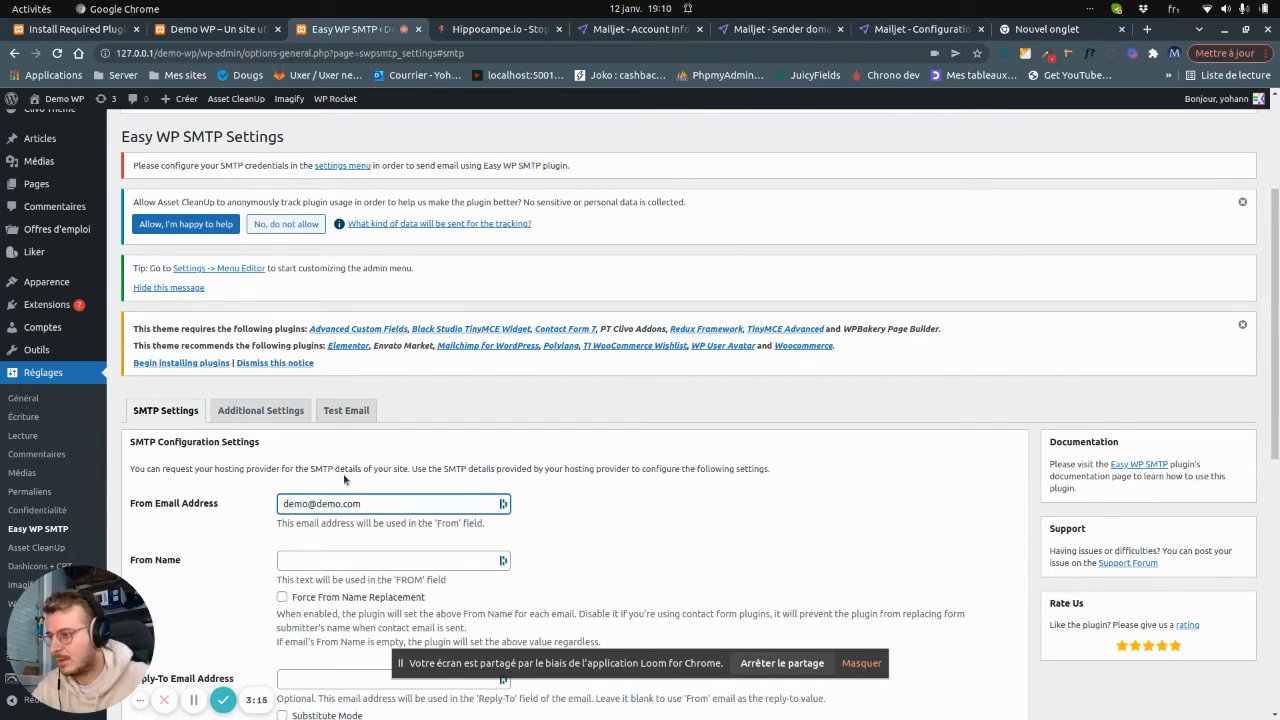
# - Enter the sender's first name as the From Name in the SMTP configuration settings
pyautogui.scroll(-1, 345, 478)
pyautogui.click(354, 494)
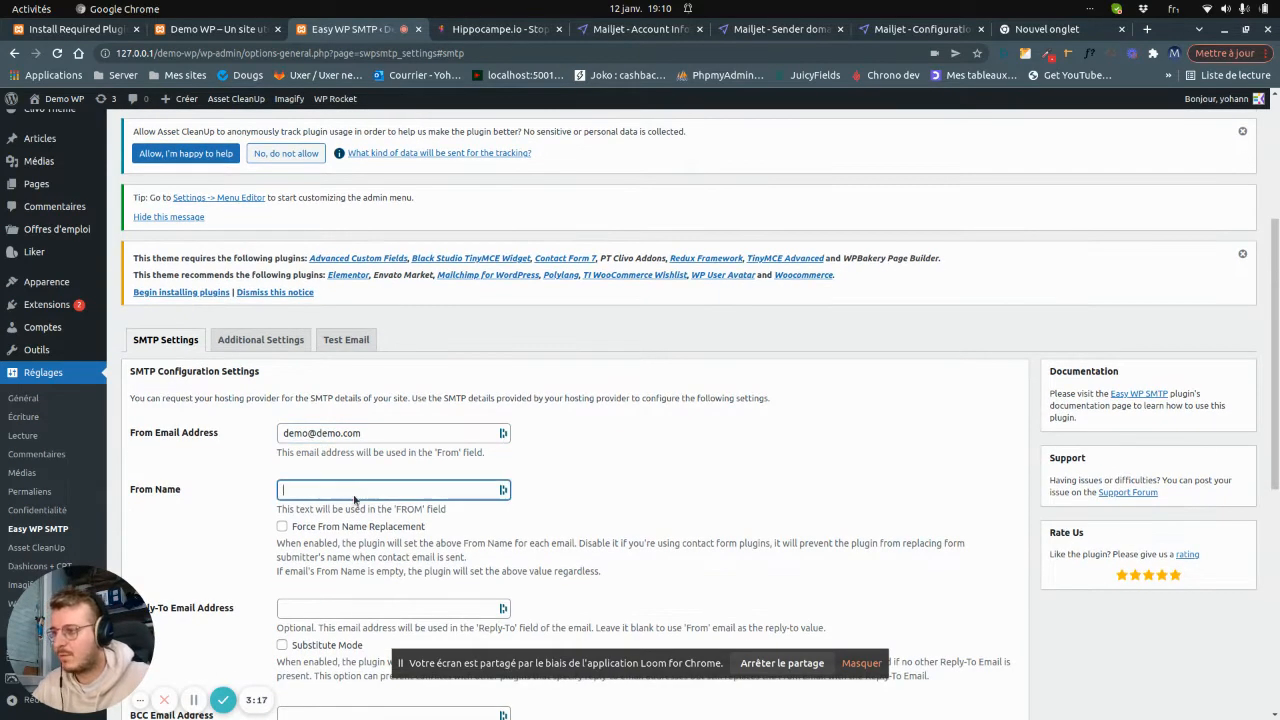
pyautogui.scroll(-2, 354, 497)
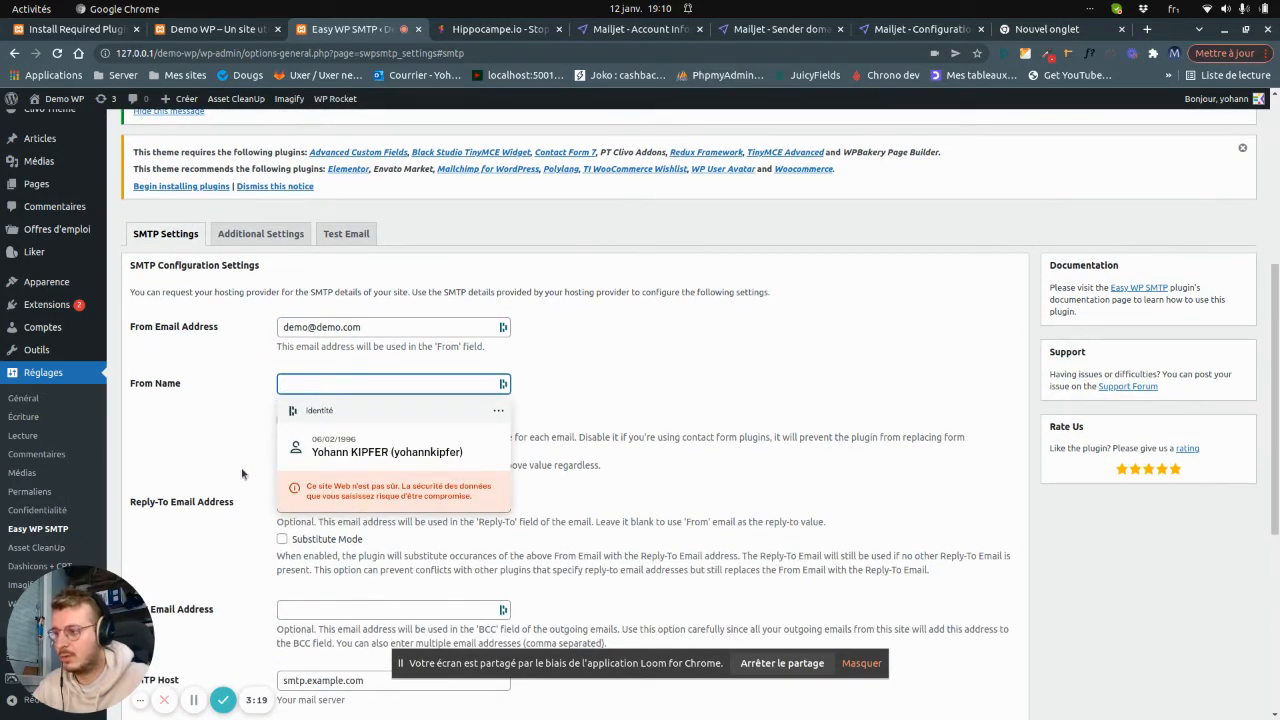
pyautogui.write('Yohann')
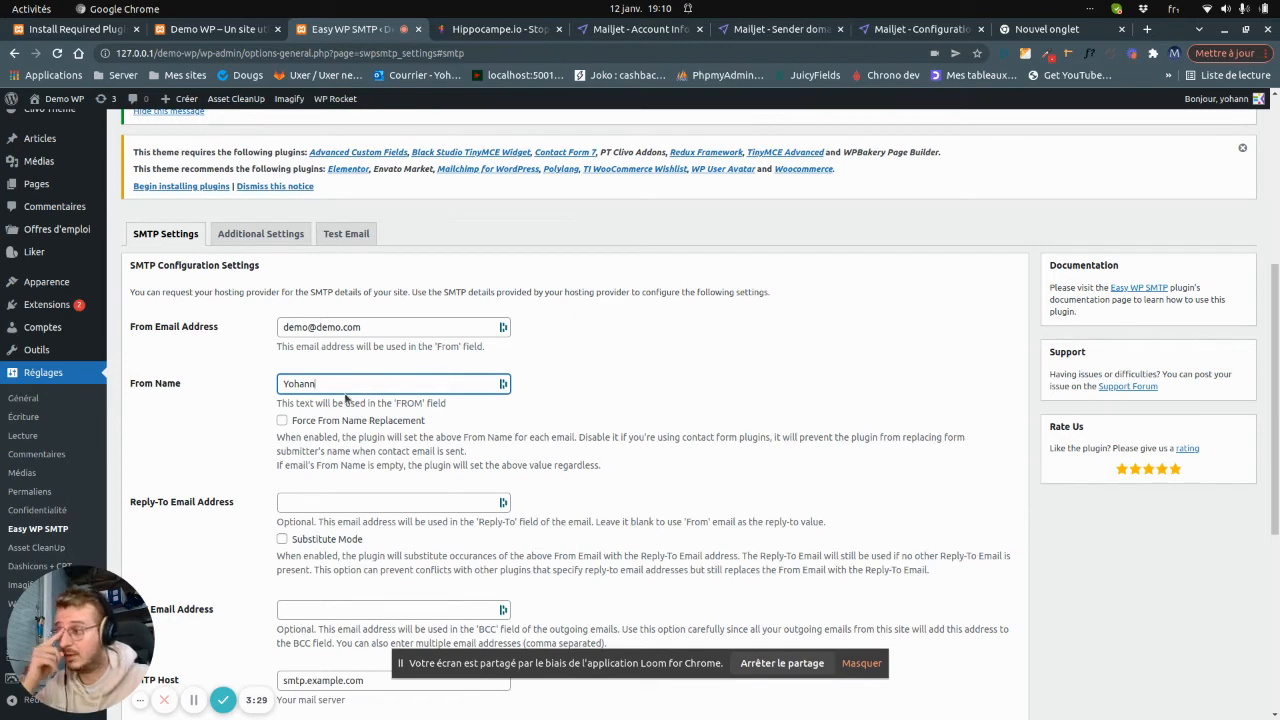
# - Review the Reply-To and BCC address options and the remaining SMTP server fields down to the password
pyautogui.scroll(-1, 300, 455)
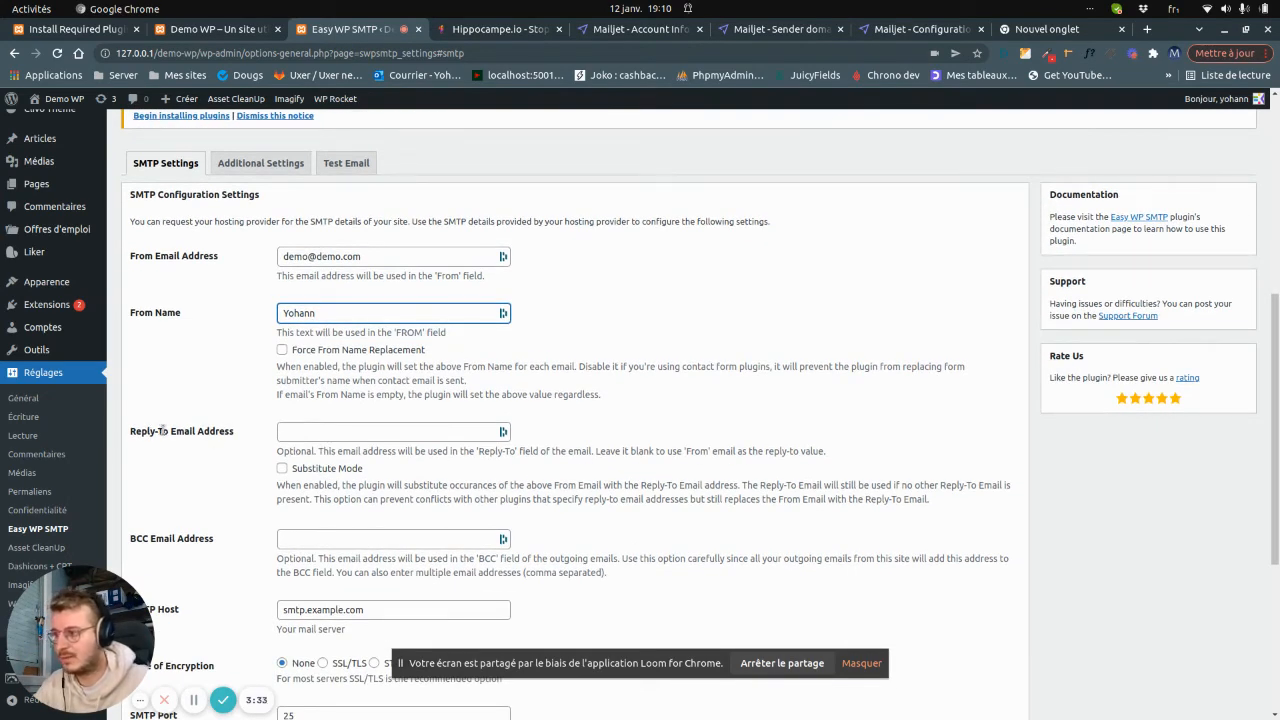
pyautogui.moveTo(155, 431); pyautogui.dragTo(186, 432)
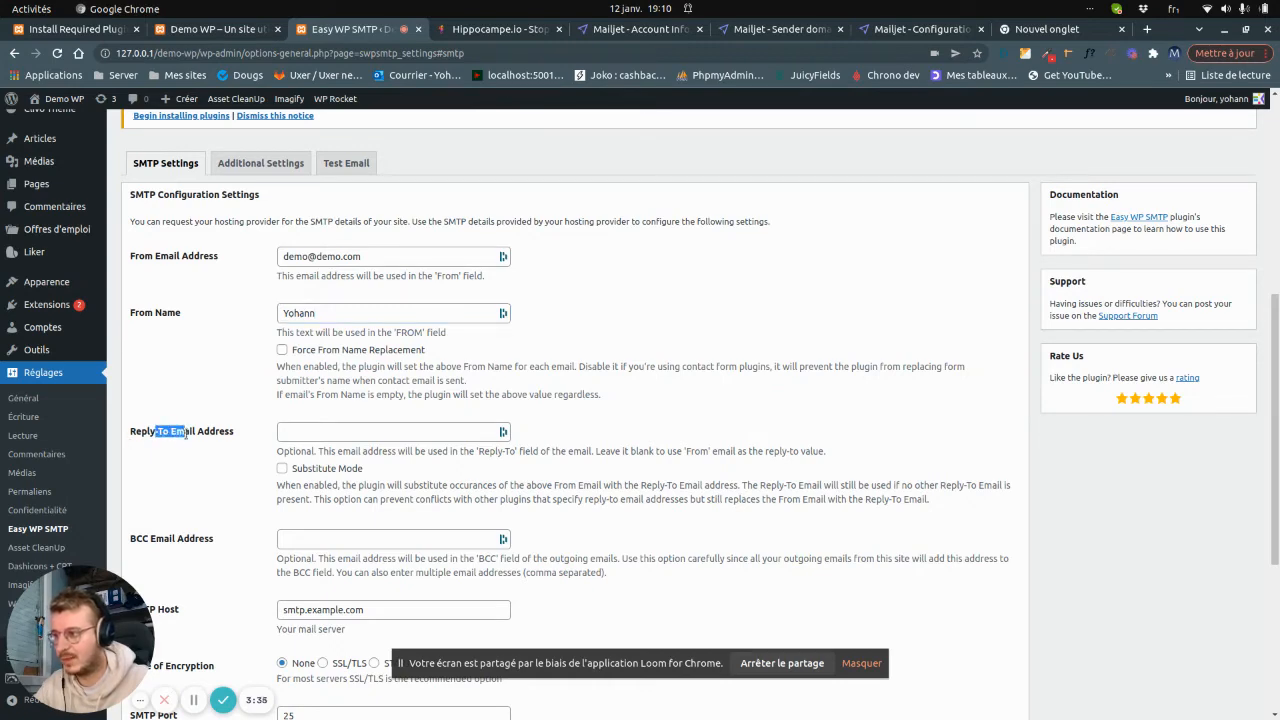
pyautogui.scroll(-2, 239, 464)
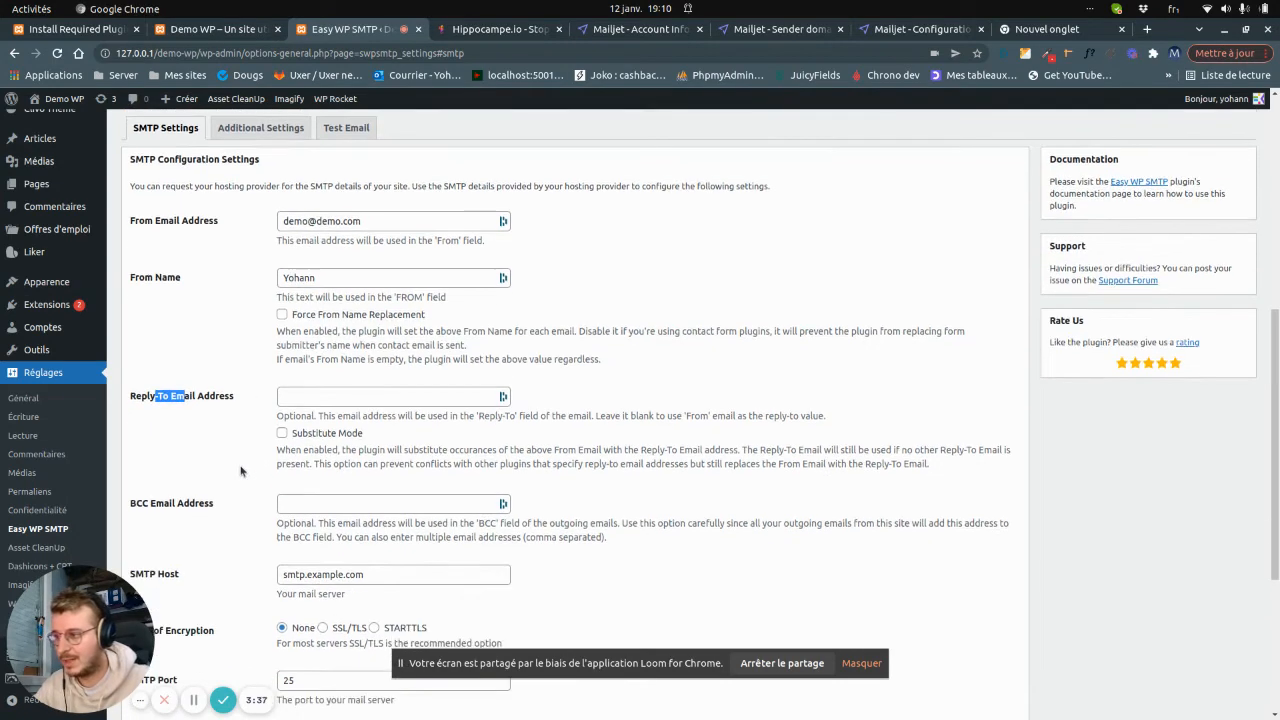
pyautogui.moveTo(150, 433); pyautogui.dragTo(150, 118)
pyautogui.click(174, 433)
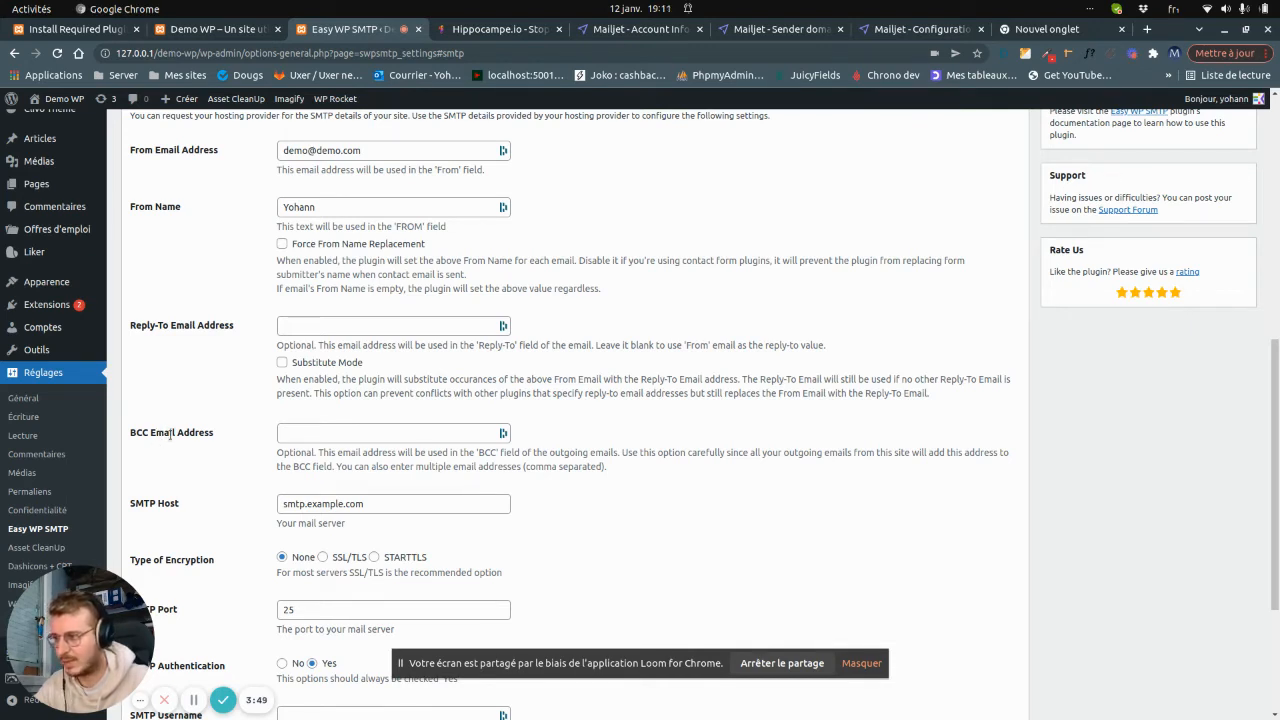
pyautogui.scroll(-1, 427, 444)
pyautogui.scroll(-4, 427, 447)
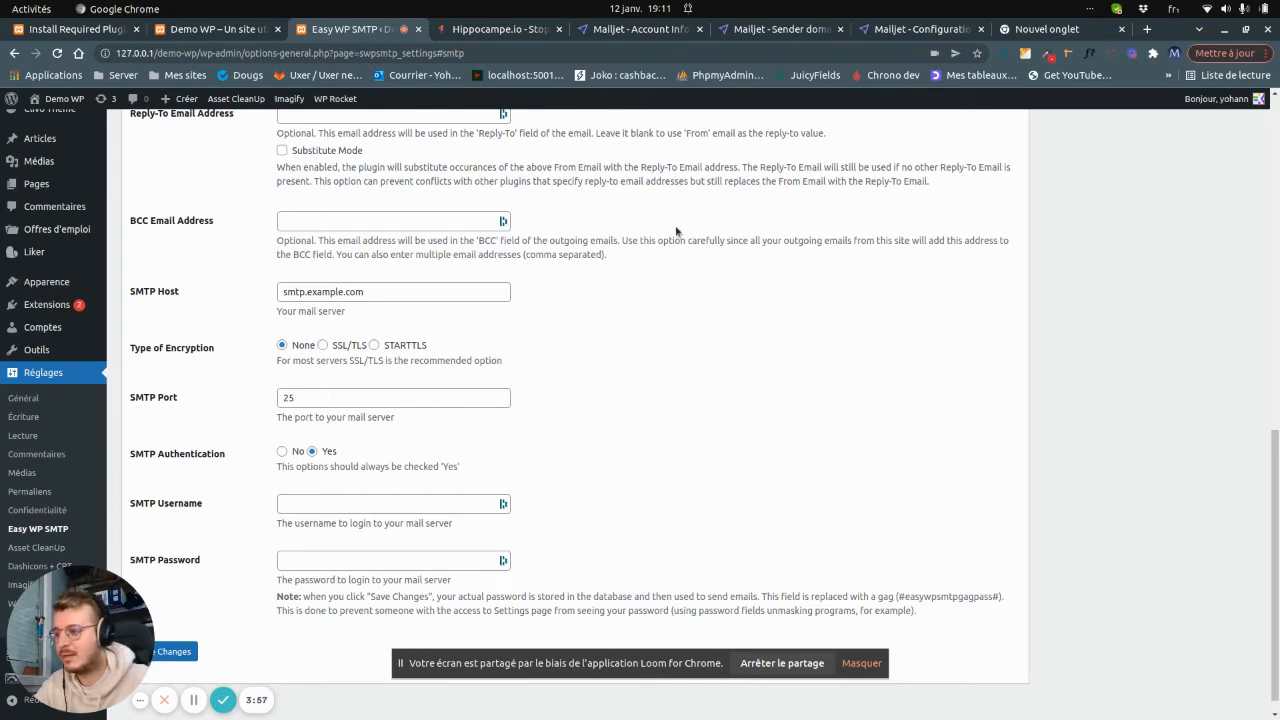
# - Check Mailjet's Account Information and SMTP Configuration pages, and place the Easy WP SMTP tab beside the Mailjet Configuration tab
pyautogui.click(648, 30)
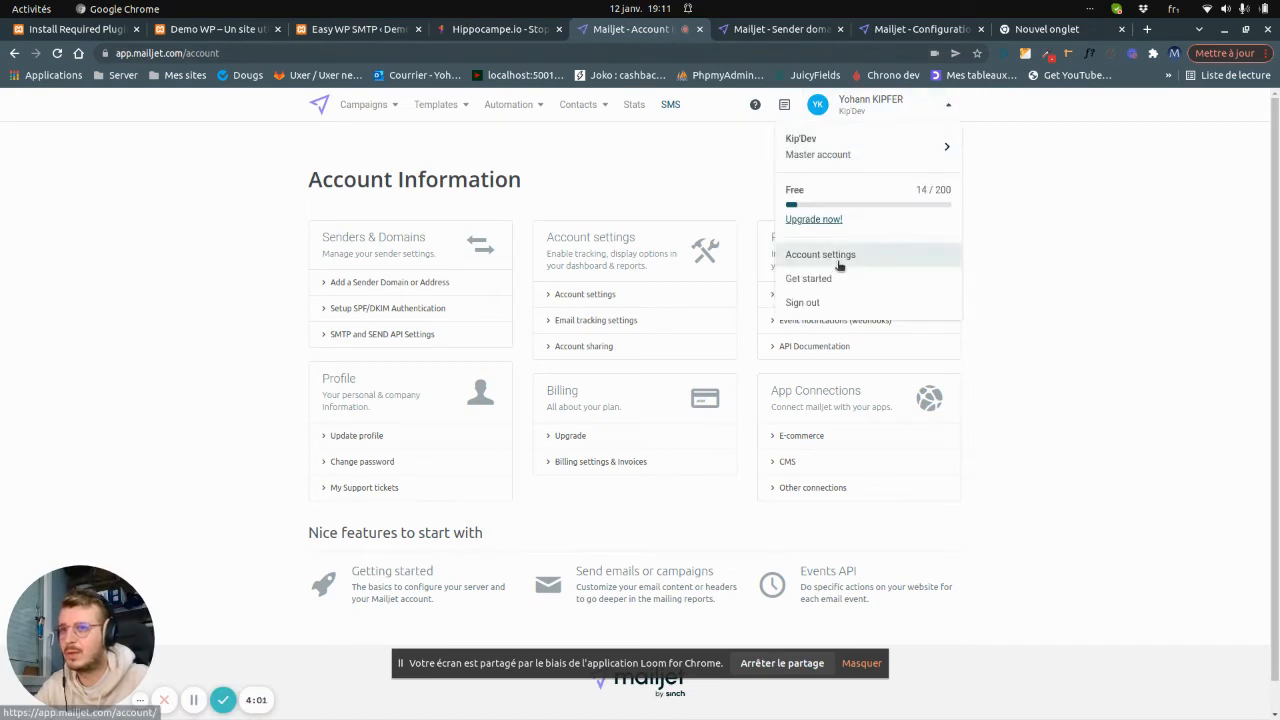
pyautogui.tripleClick(347, 190)
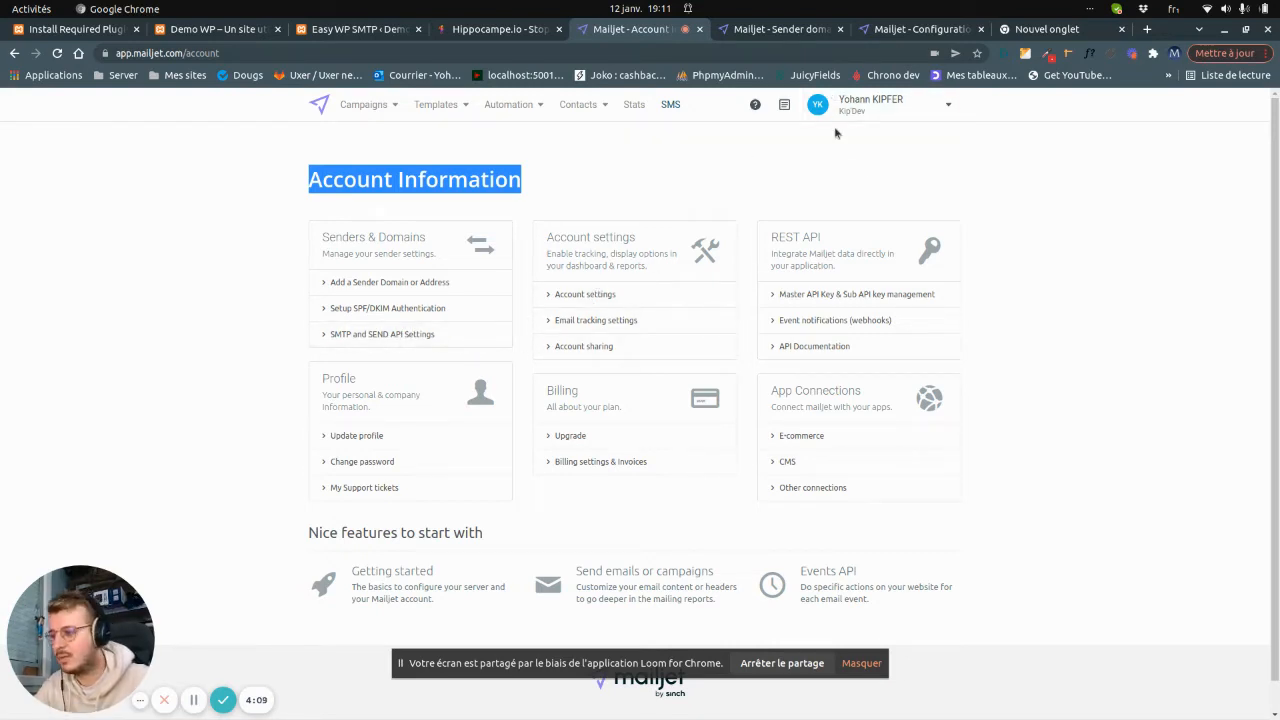
pyautogui.click(940, 29)
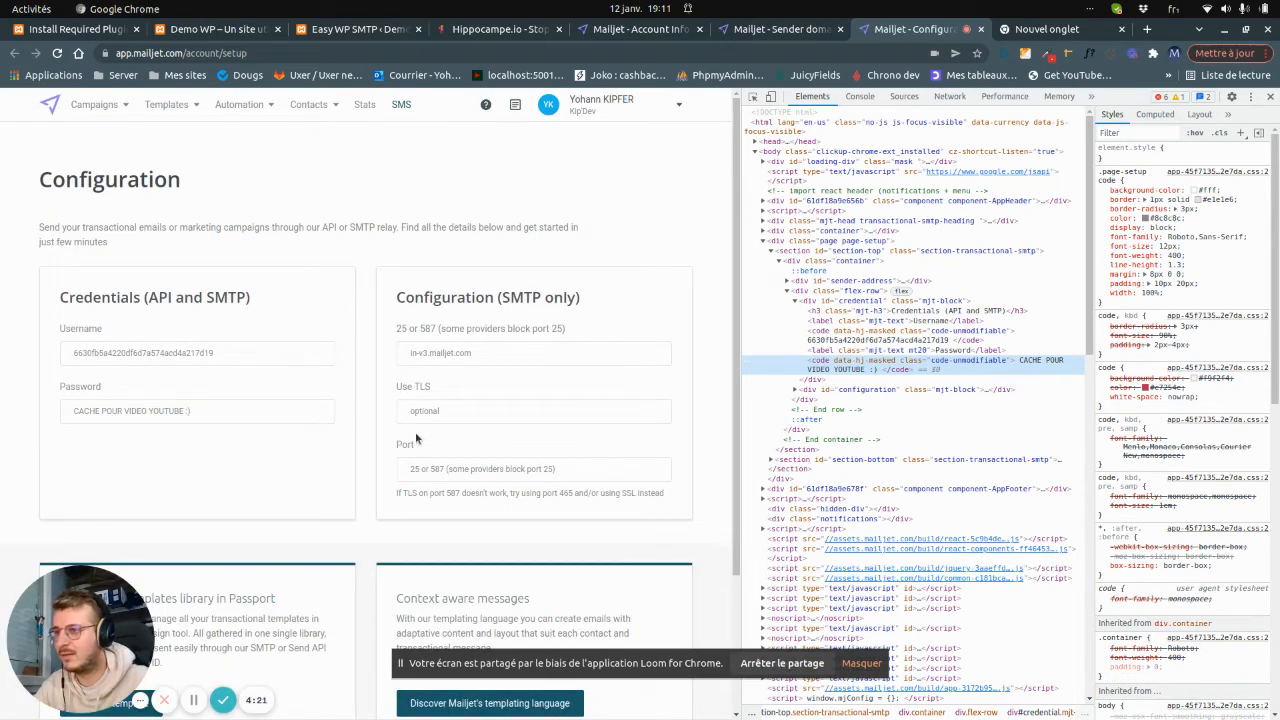
pyautogui.moveTo(345, 29); pyautogui.dragTo(740, 35)
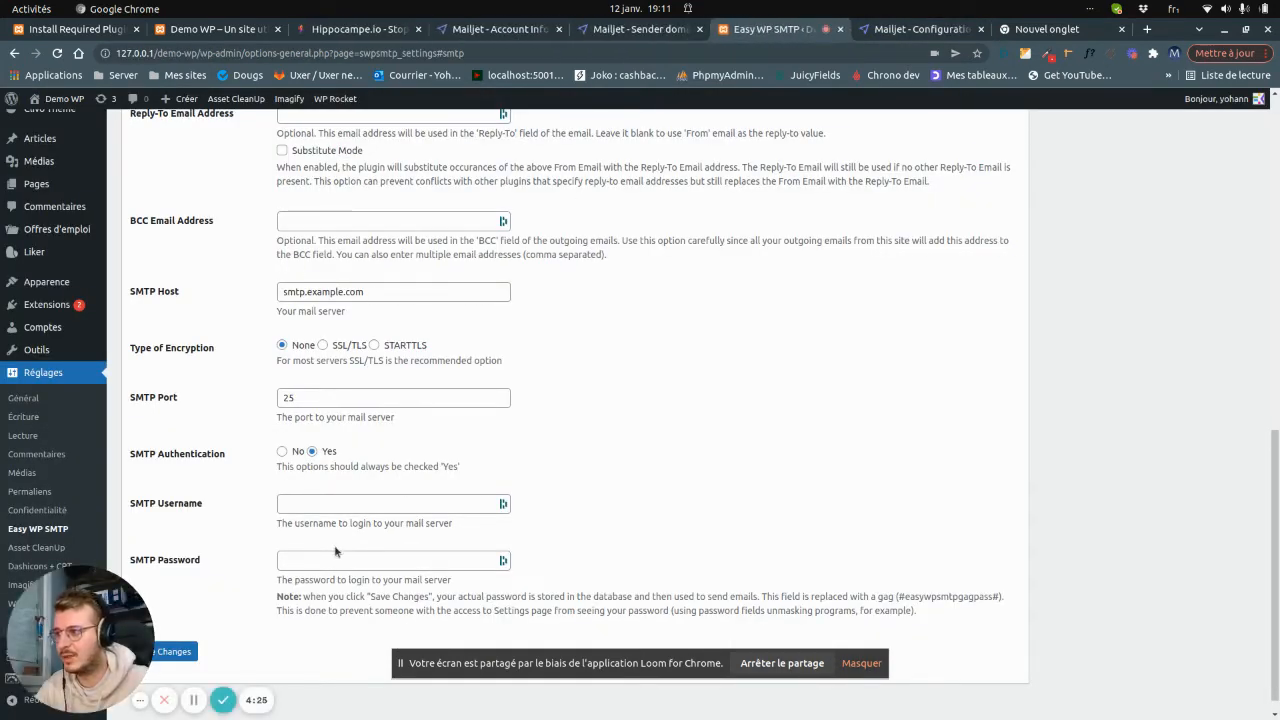
# - Copy the server address in-v3.mailjet.com from Mailjet's Configuration page into the SMTP Host field of Easy WP SMTP
pyautogui.click(920, 24)
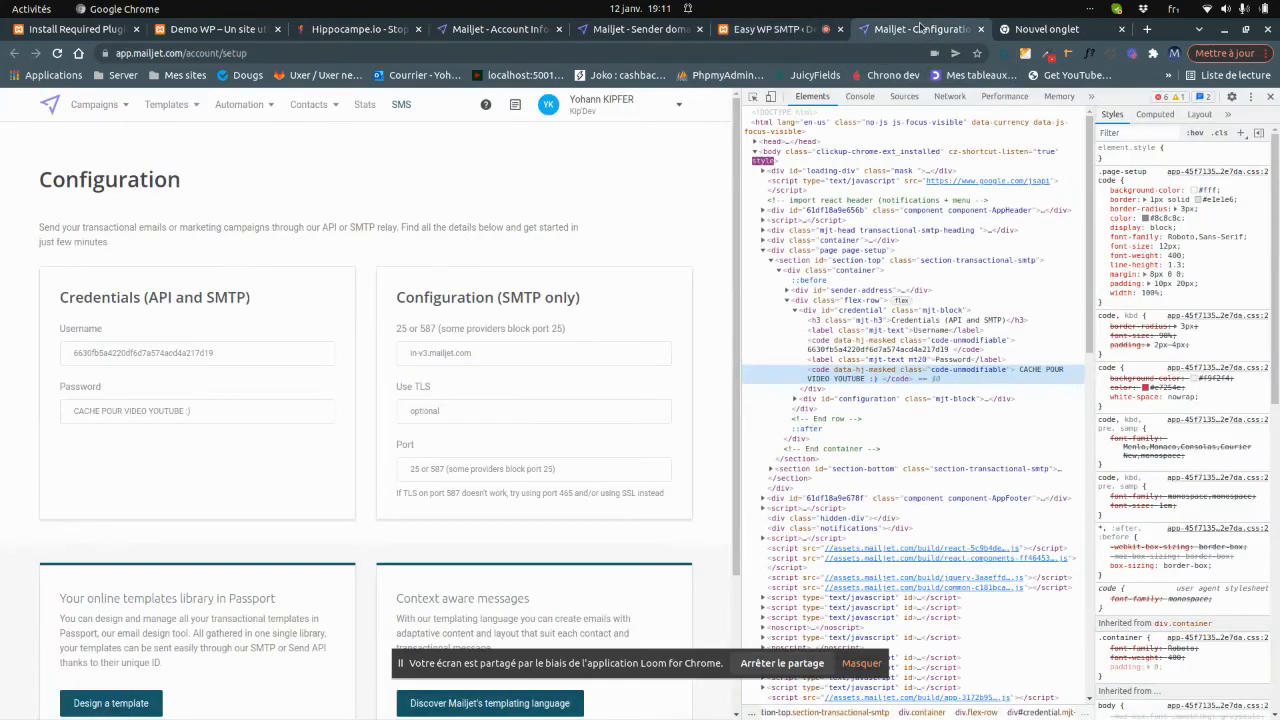
pyautogui.doubleClick(441, 354)
pyautogui.tripleClick(450, 352)
pyautogui.hotkey('ctrl', 'c')
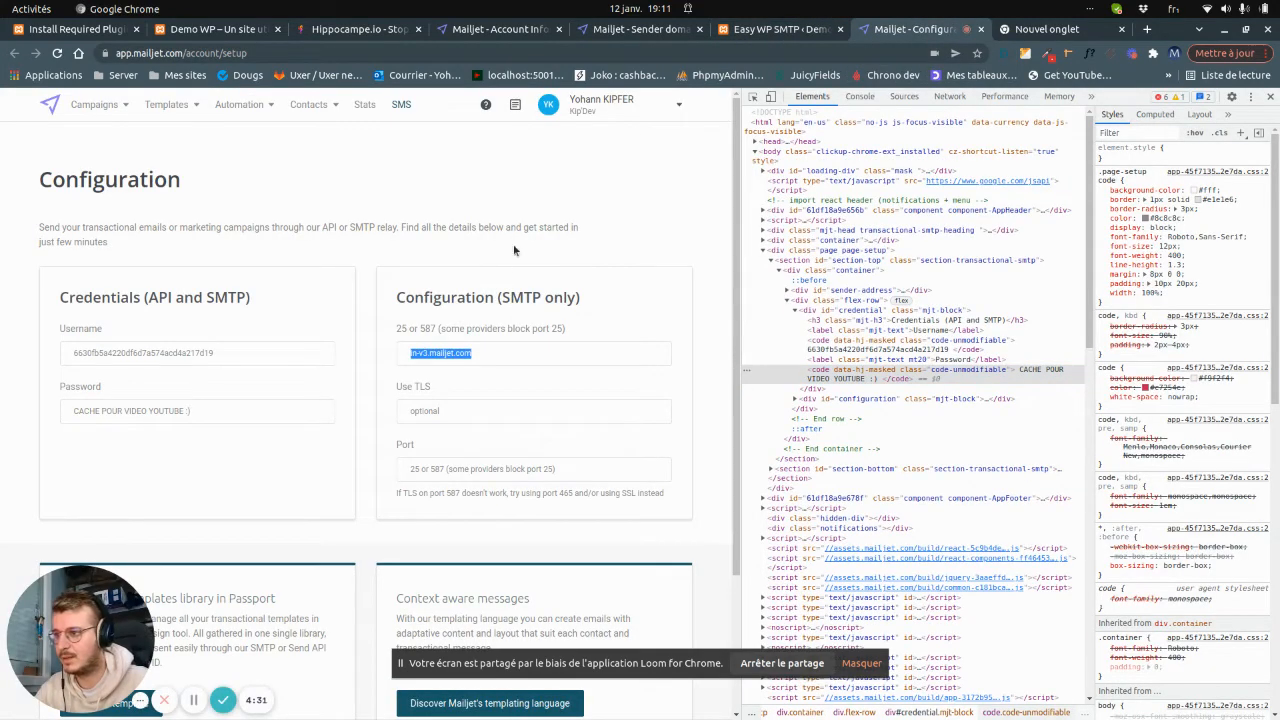
pyautogui.click(745, 28)
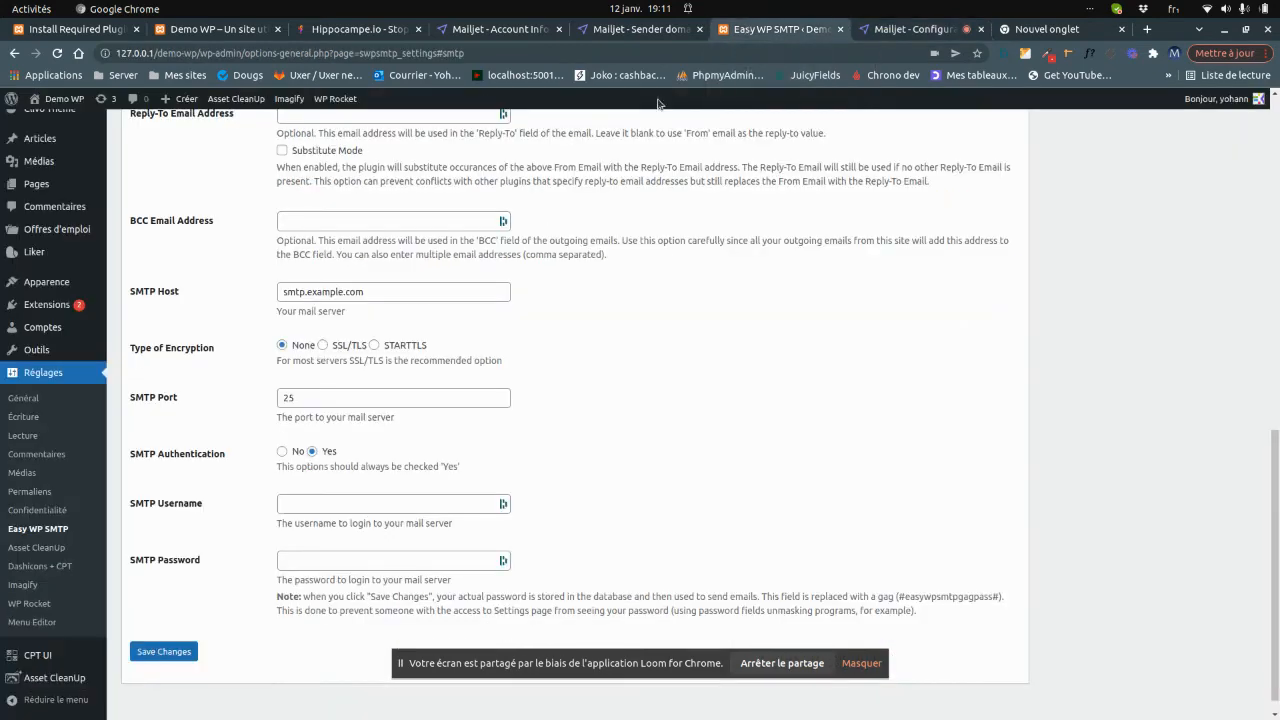
pyautogui.tripleClick(330, 291)
pyautogui.hotkey('ctrl', 'v')
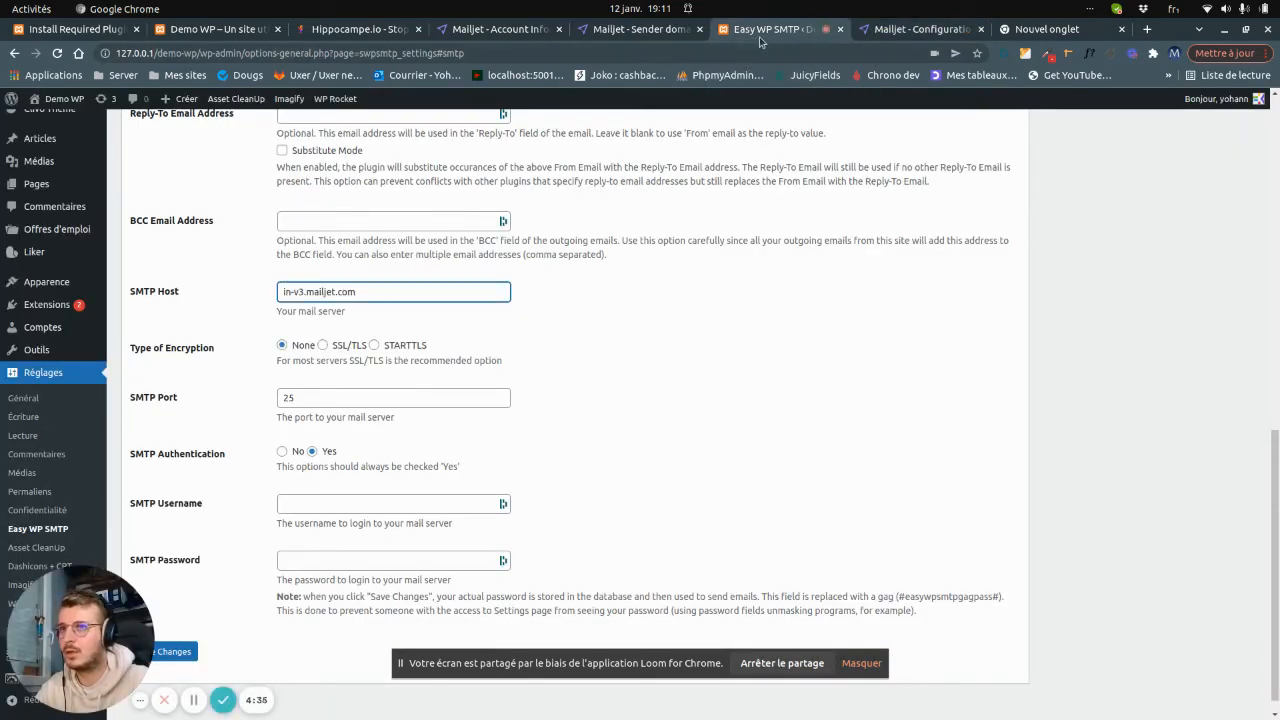
# - Check the TLS requirement on Mailjet's Configuration page and set the plugin's Type of Encryption to SSL/TLS
pyautogui.click(885, 32)
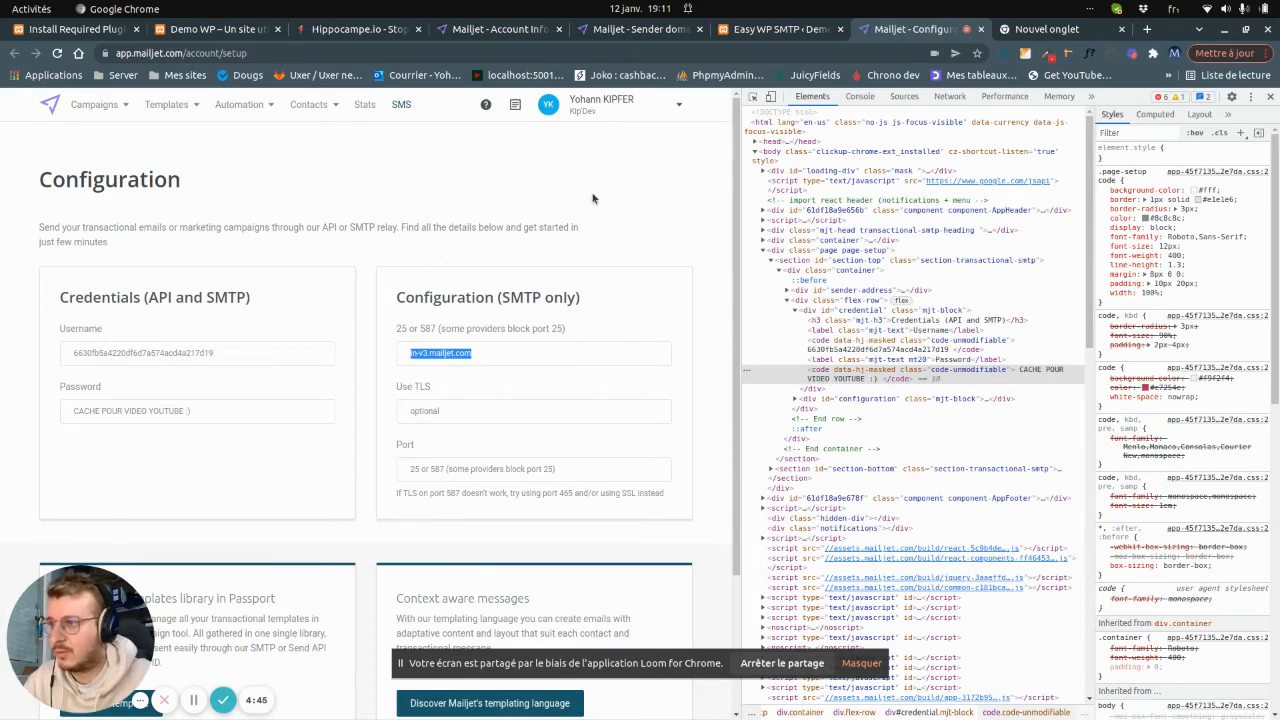
pyautogui.click(790, 34)
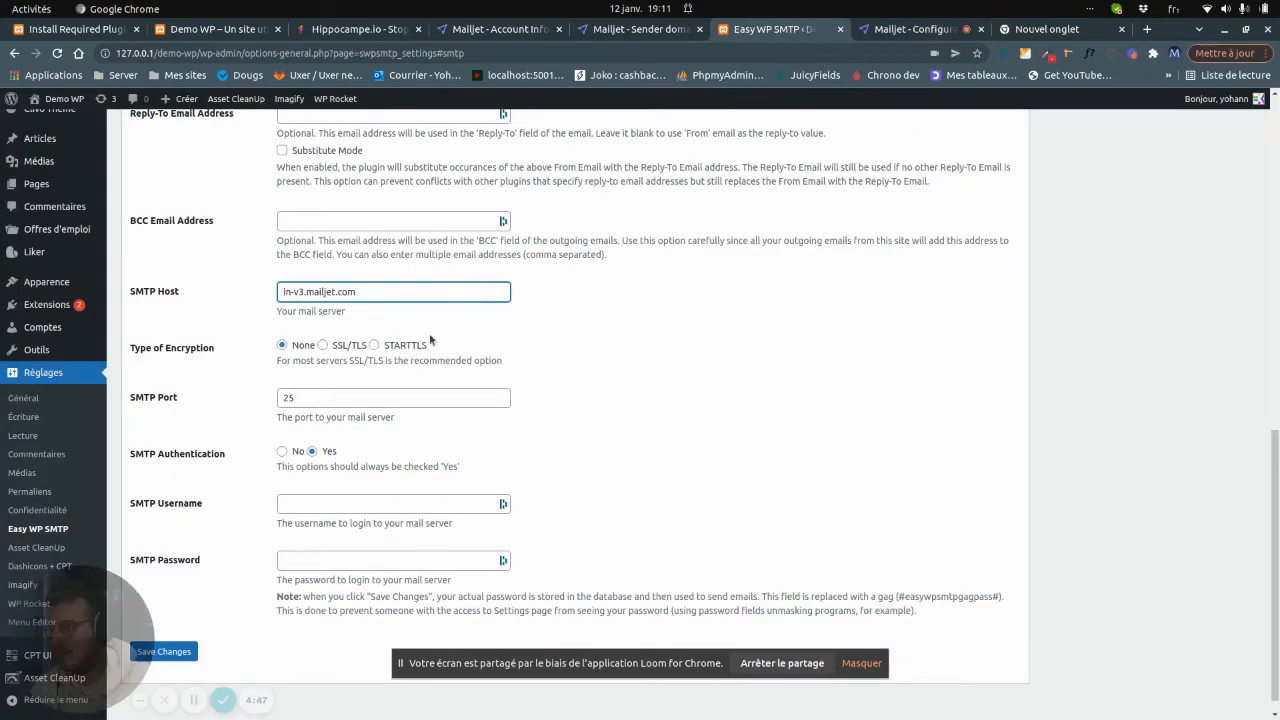
pyautogui.click(346, 346)
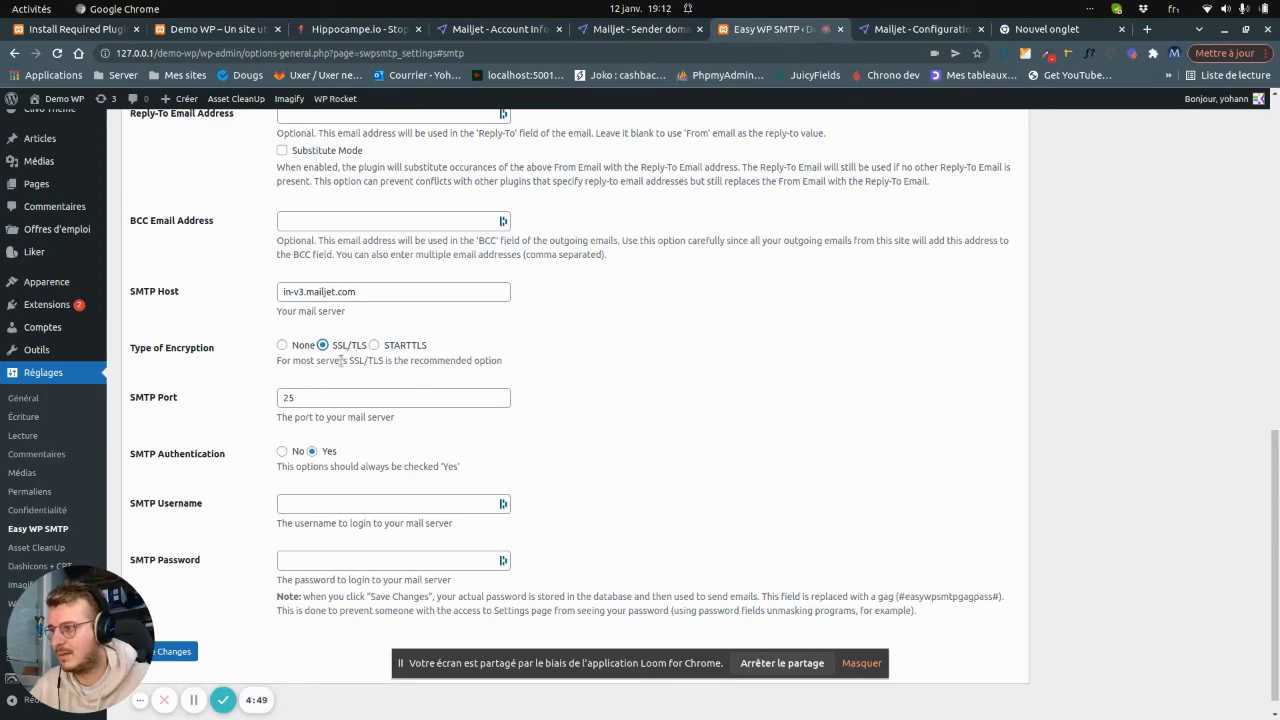
# - Look up the recommended TLS port on Mailjet's Configuration page and set the plugin's SMTP Port to 587
pyautogui.click(910, 34)
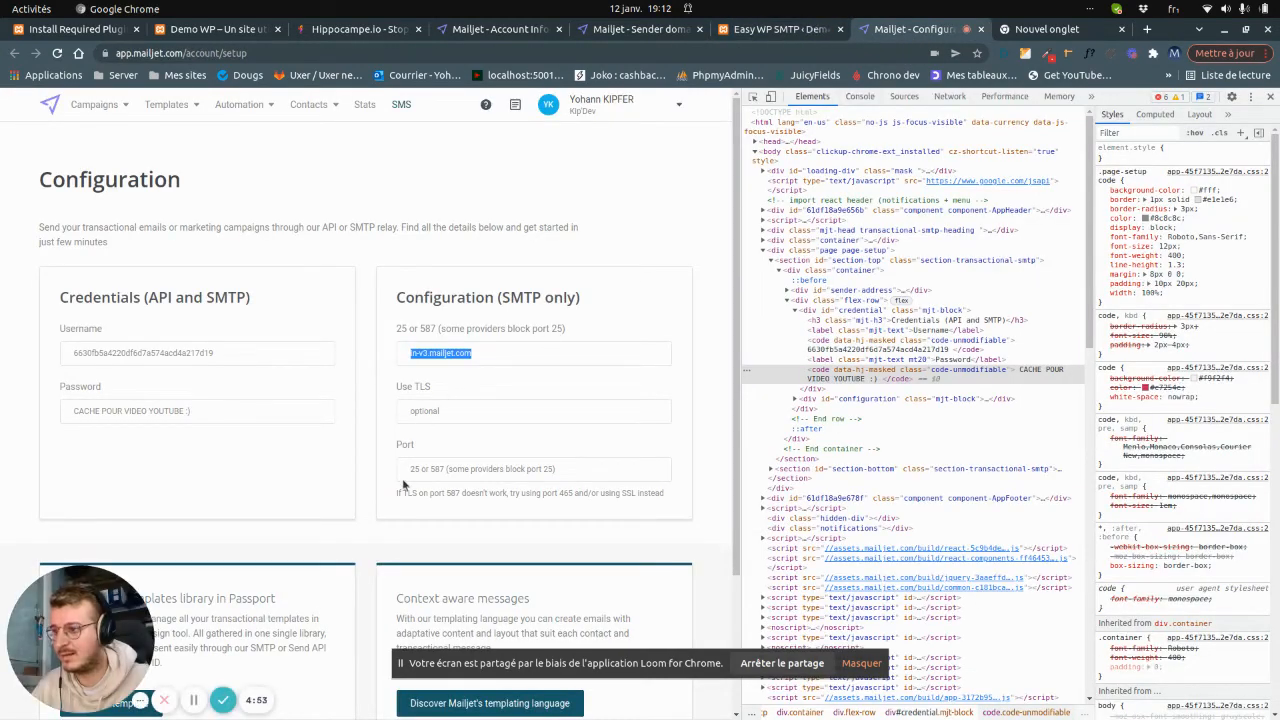
pyautogui.click(453, 490)
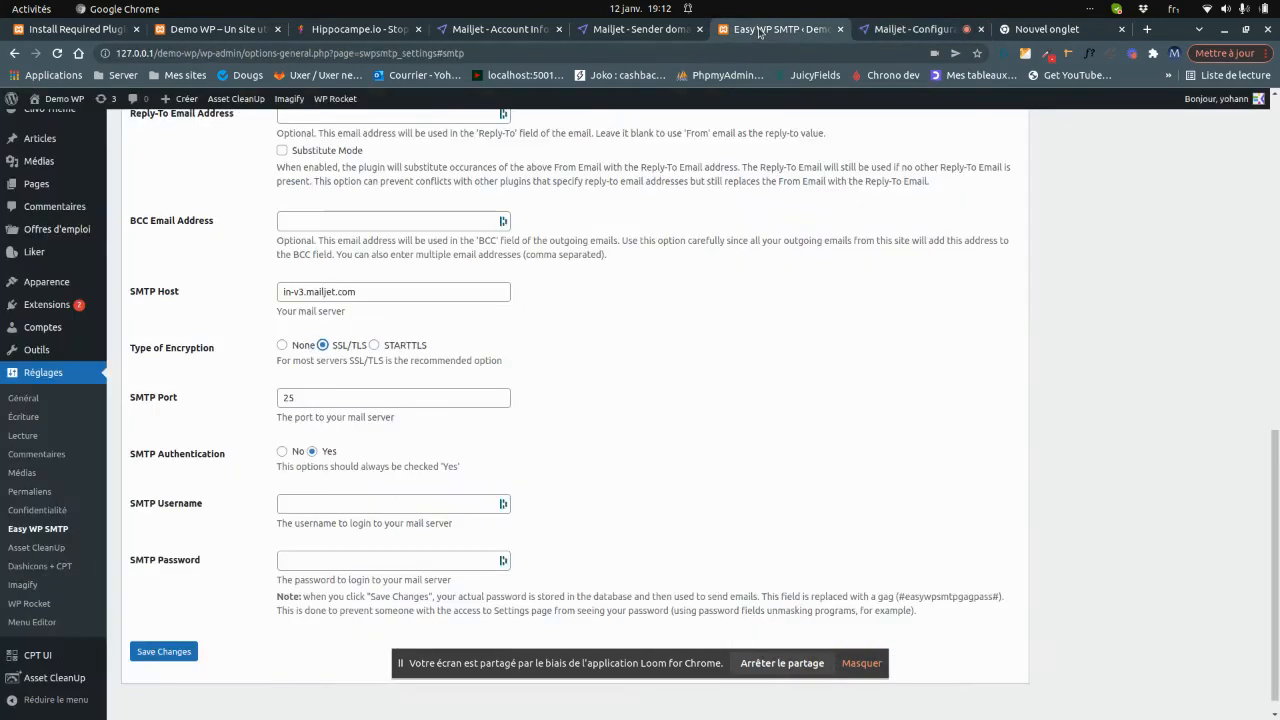
pyautogui.click(762, 30)
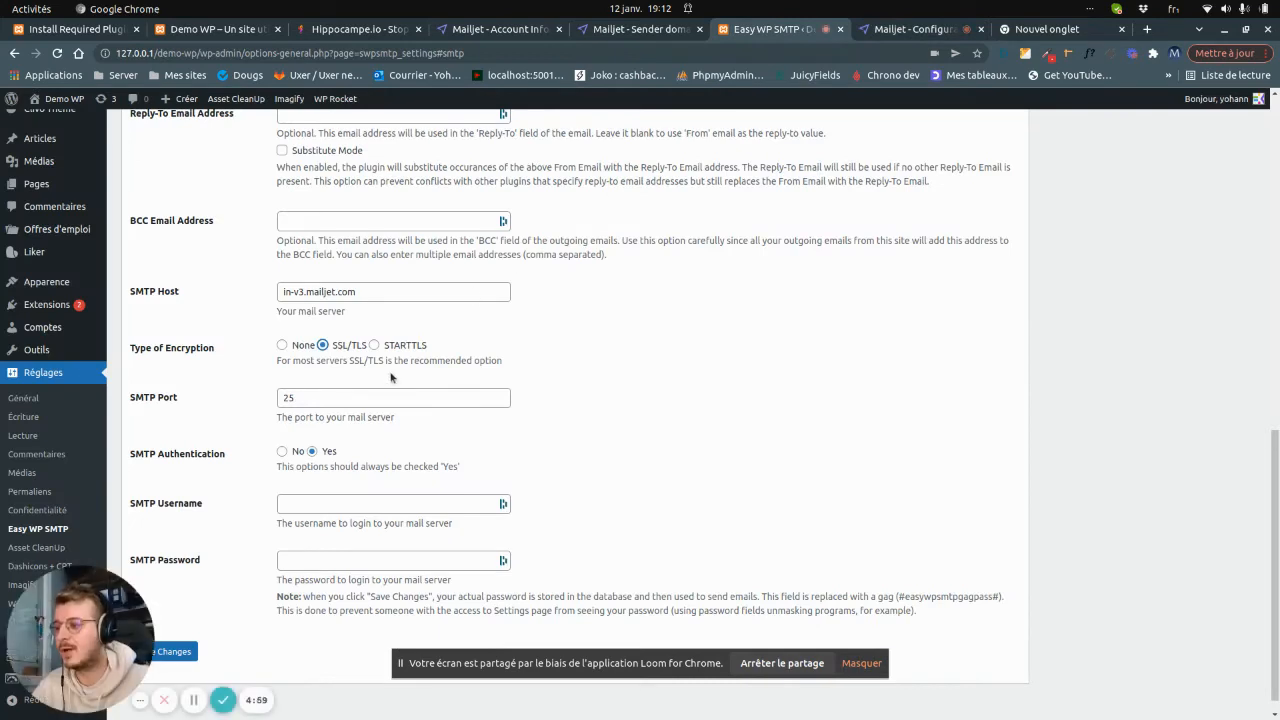
pyautogui.doubleClick(358, 399)
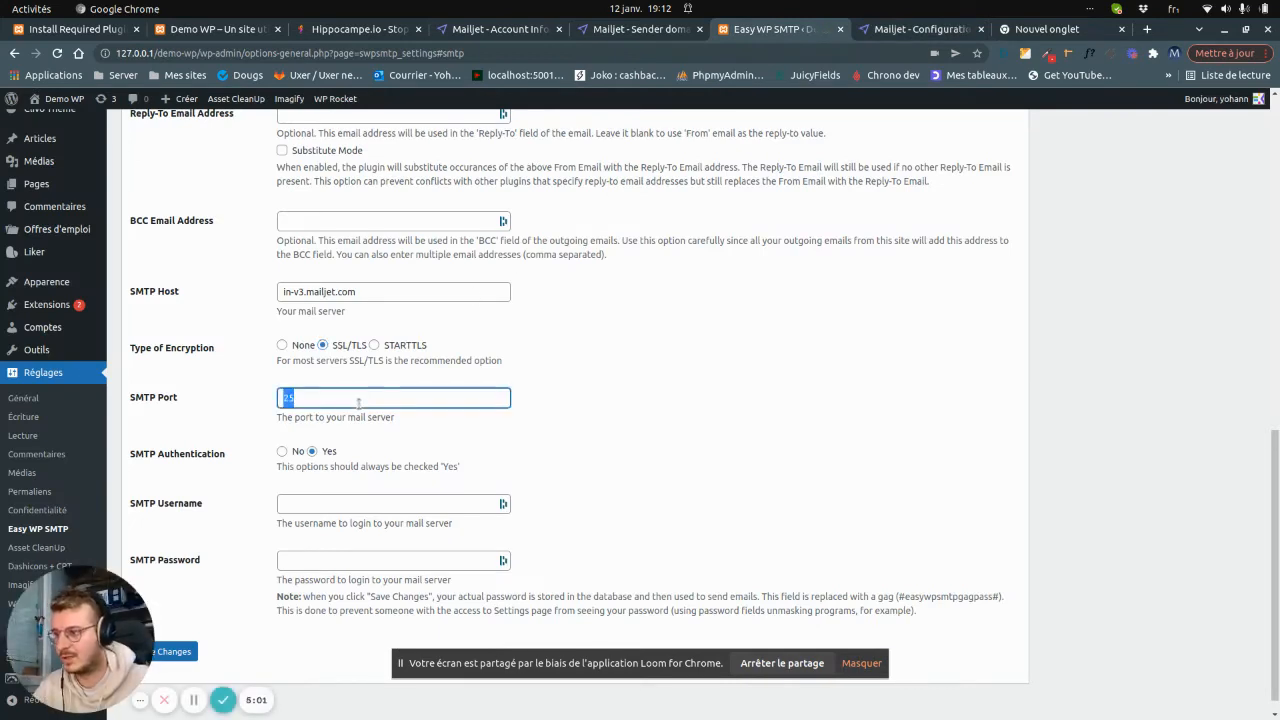
pyautogui.write('587')
# - Copy the API username from Mailjet's Credentials section into the SMTP Username field of Easy WP SMTP
pyautogui.scroll(-1, 349, 432)
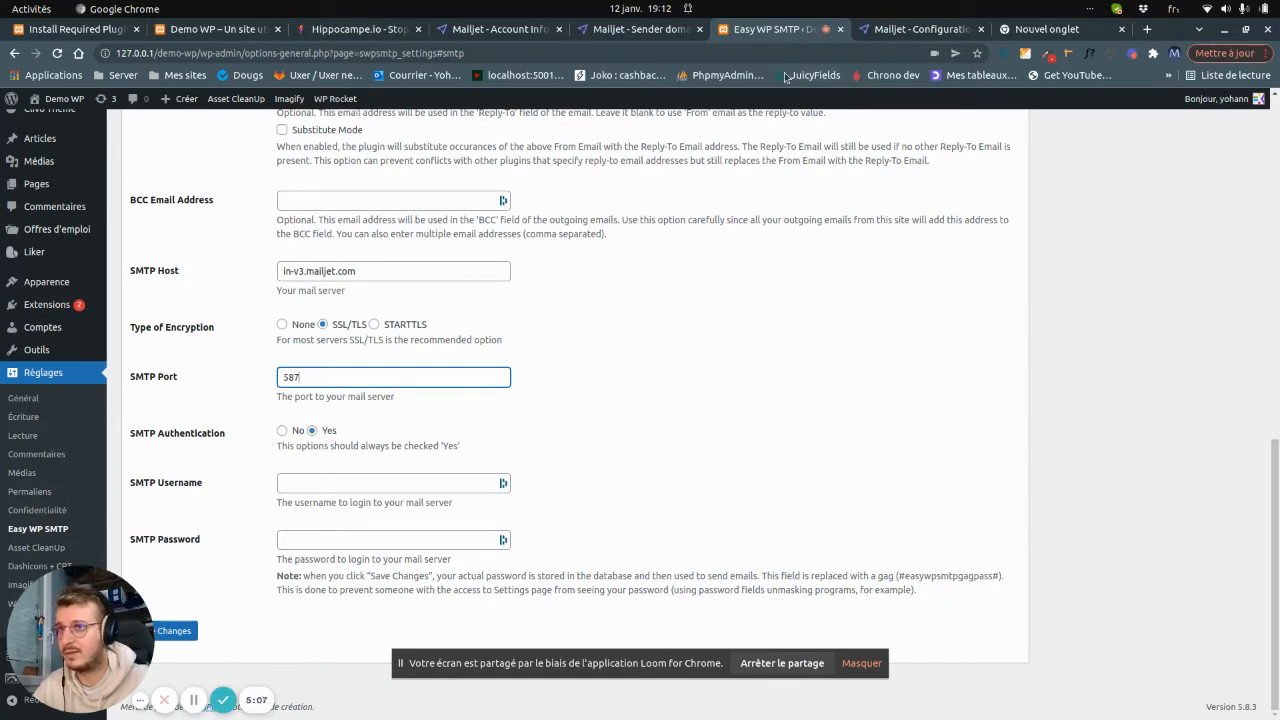
pyautogui.click(925, 33)
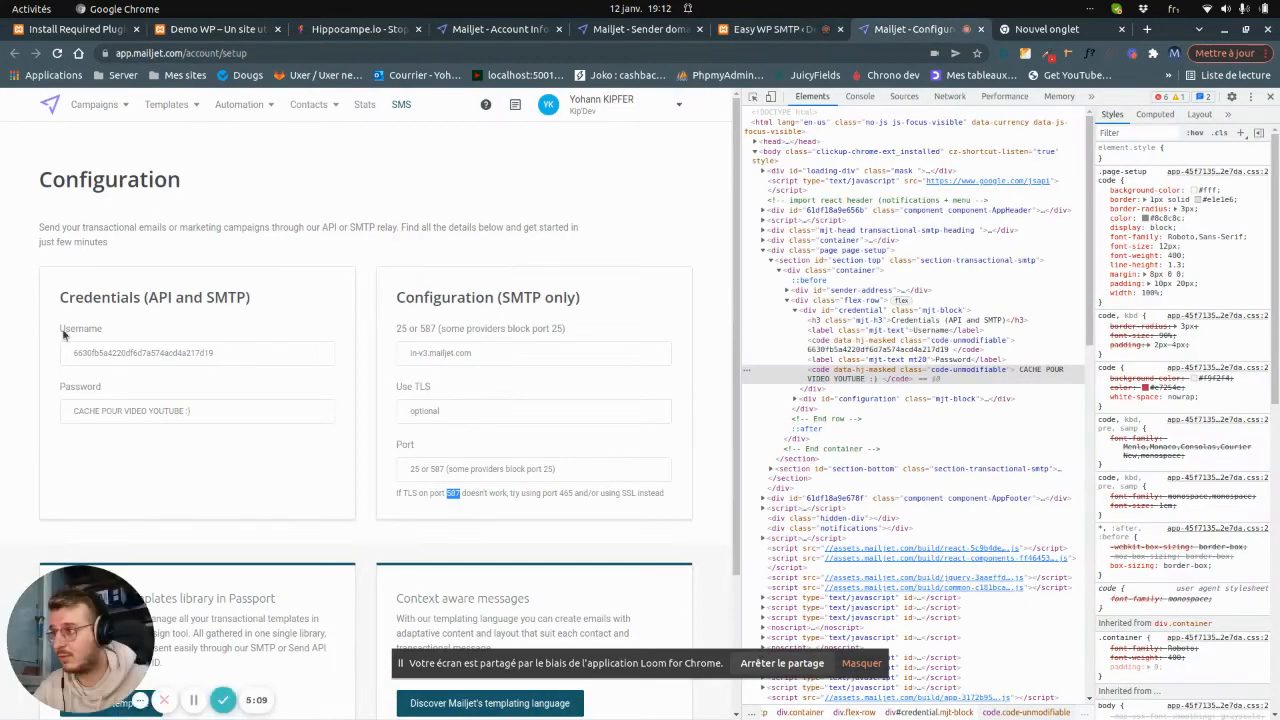
pyautogui.doubleClick(122, 352)
pyautogui.hotkey('ctrl', 'c')
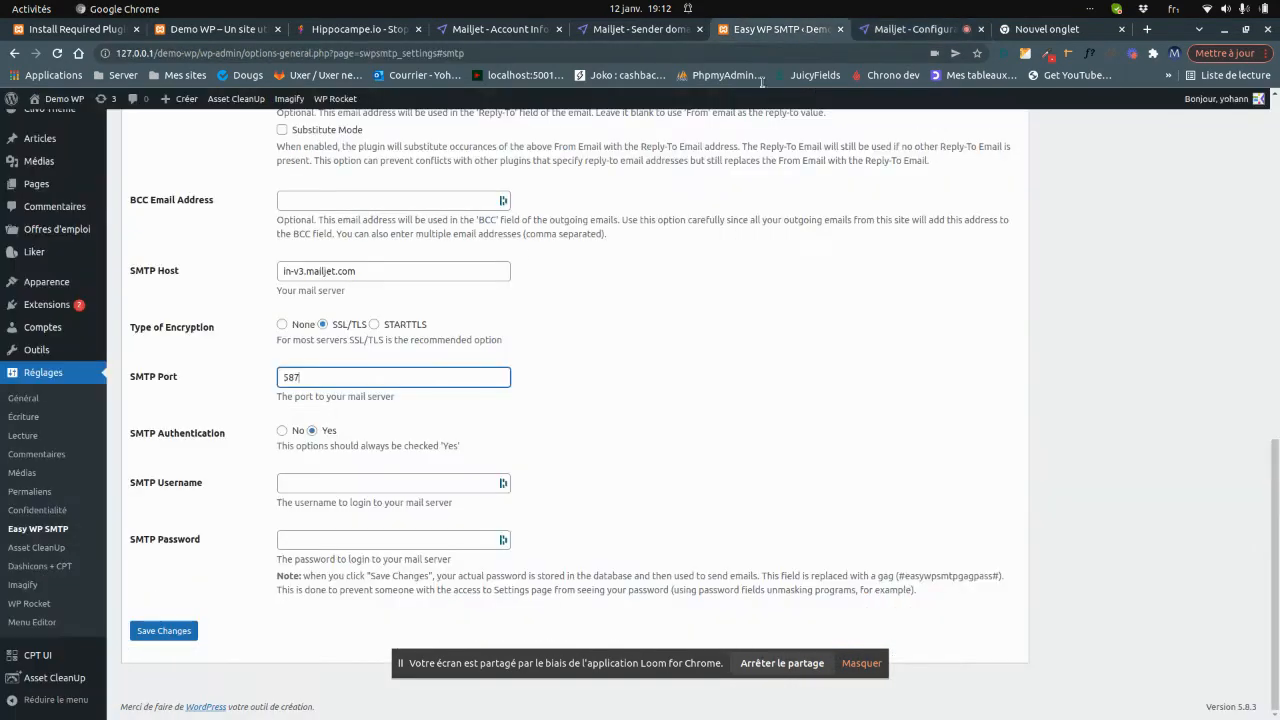
pyautogui.click(808, 30)
pyautogui.click(323, 492)
pyautogui.hotkey('ctrl', 'v')
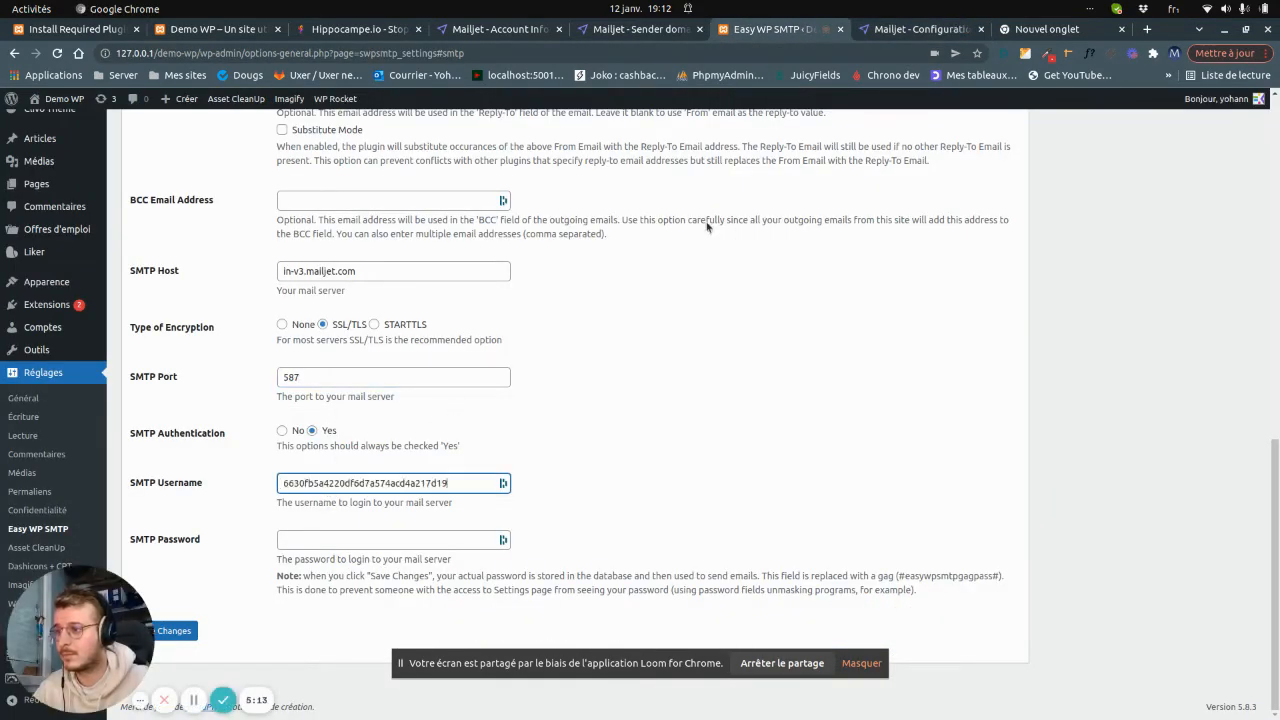
# - Copy the password from Mailjet's Credentials section into the SMTP Password field and save the Easy WP SMTP settings
pyautogui.click(884, 36)
pyautogui.click(222, 411)
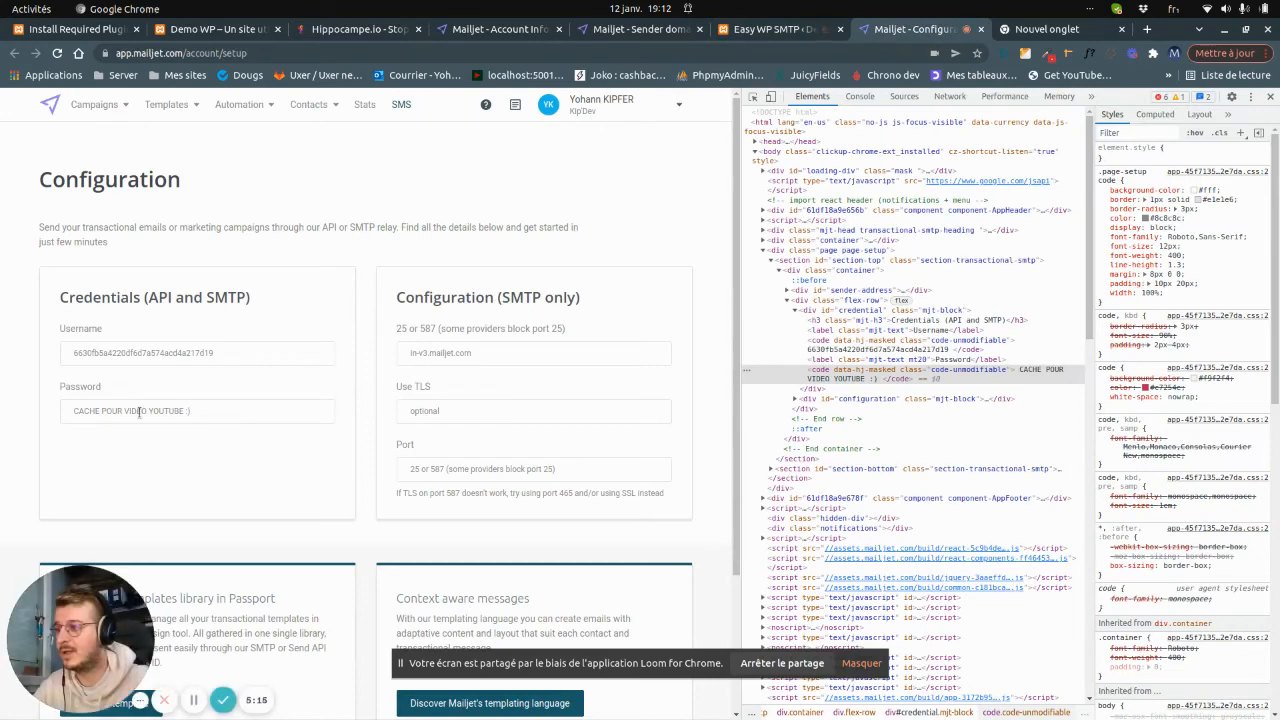
pyautogui.tripleClick(138, 411)
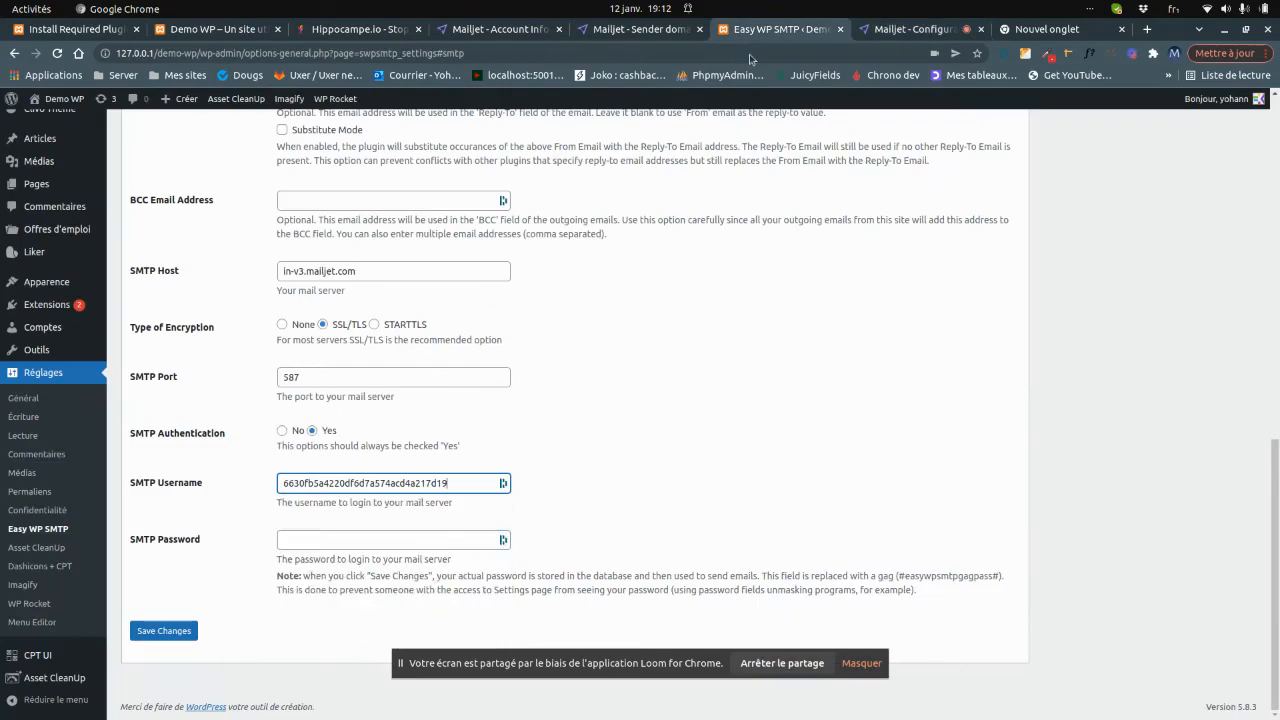
pyautogui.click(776, 36)
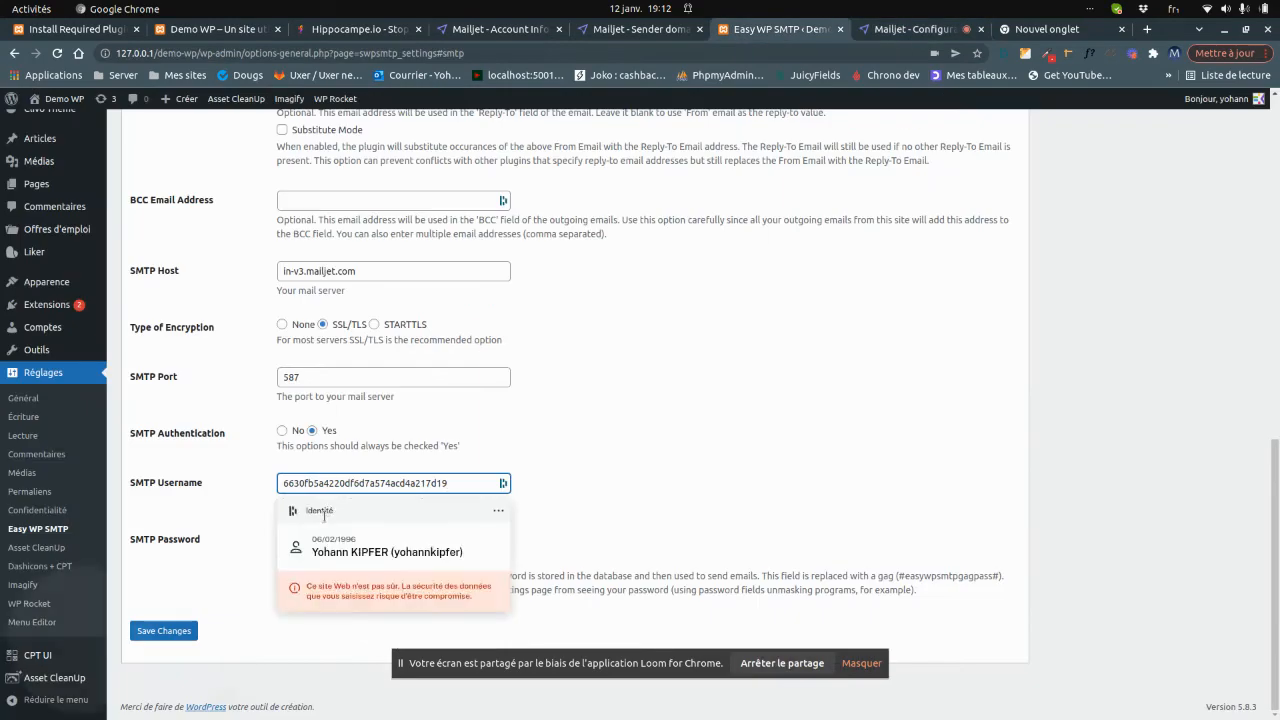
pyautogui.click(201, 545)
pyautogui.hotkey('ctrl', 'v')
pyautogui.press('Tab')
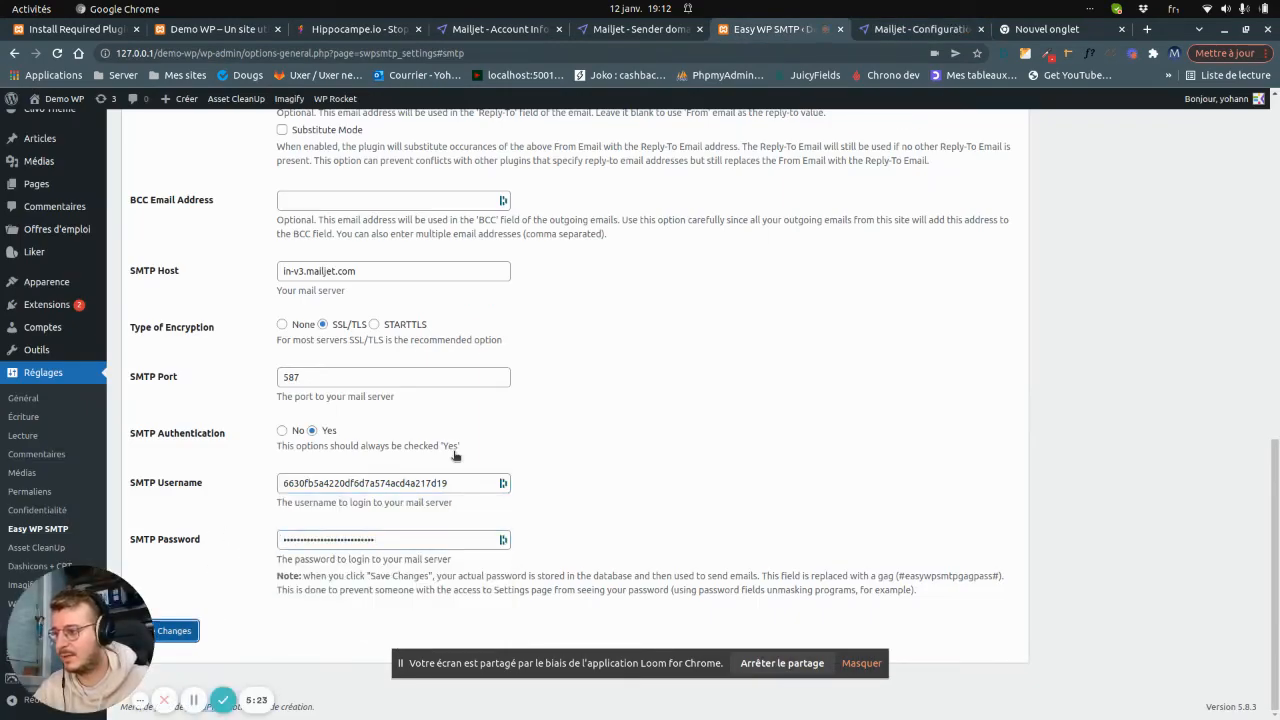
pyautogui.press('Return')
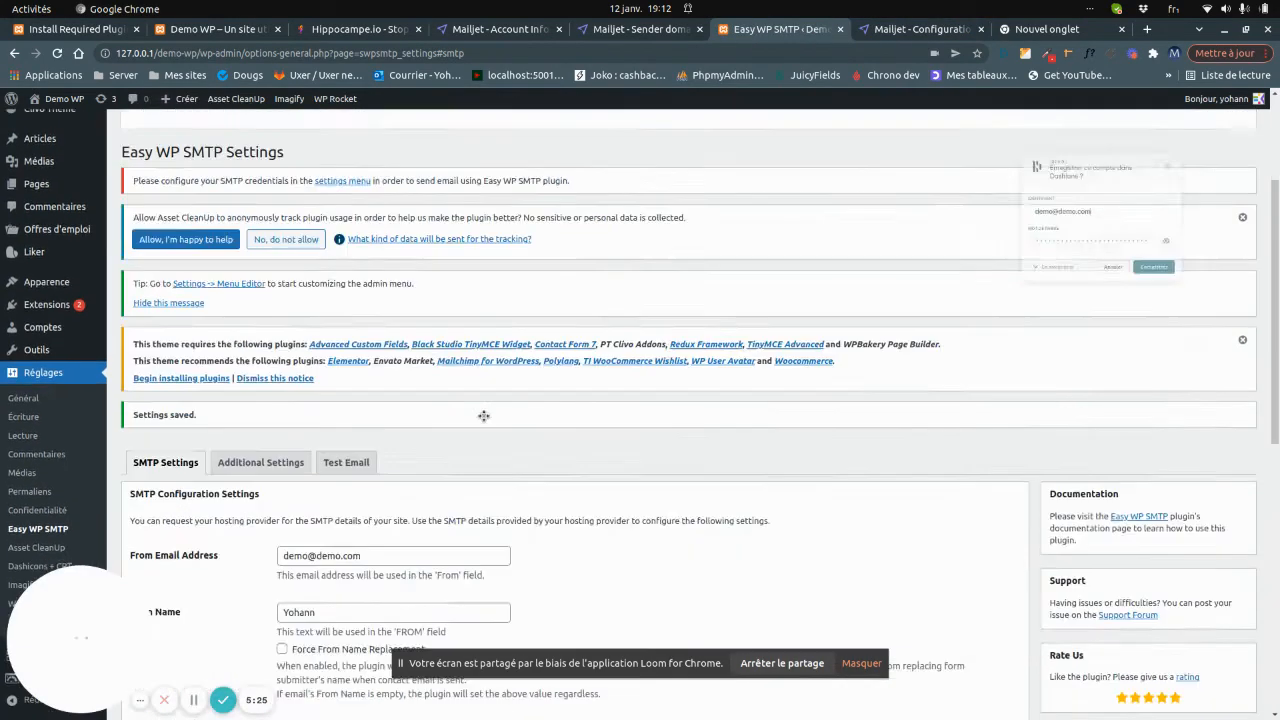
# - Paste the SMTP password into the SMTP Password field again and save the settings once more
pyautogui.scroll(-10, 483, 415)
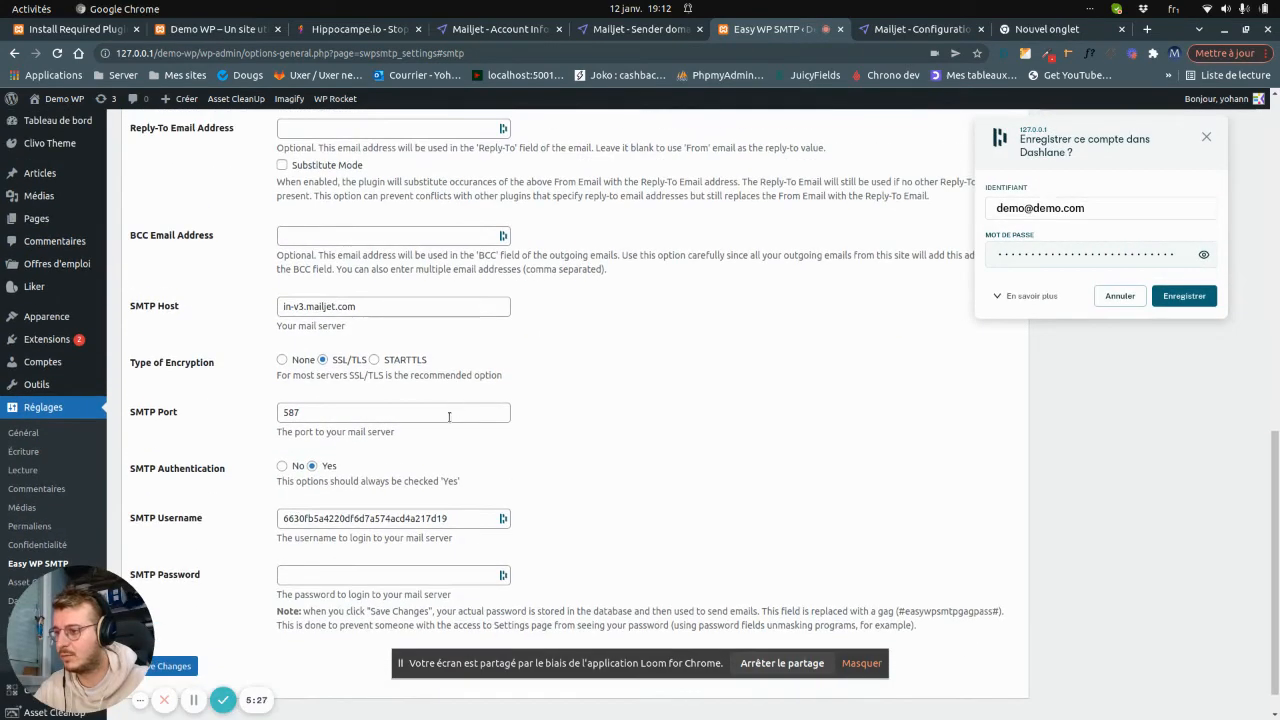
pyautogui.doubleClick(367, 520)
pyautogui.click(322, 579)
pyautogui.hotkey('ctrl', 'v')
pyautogui.scroll(-1, 251, 611)
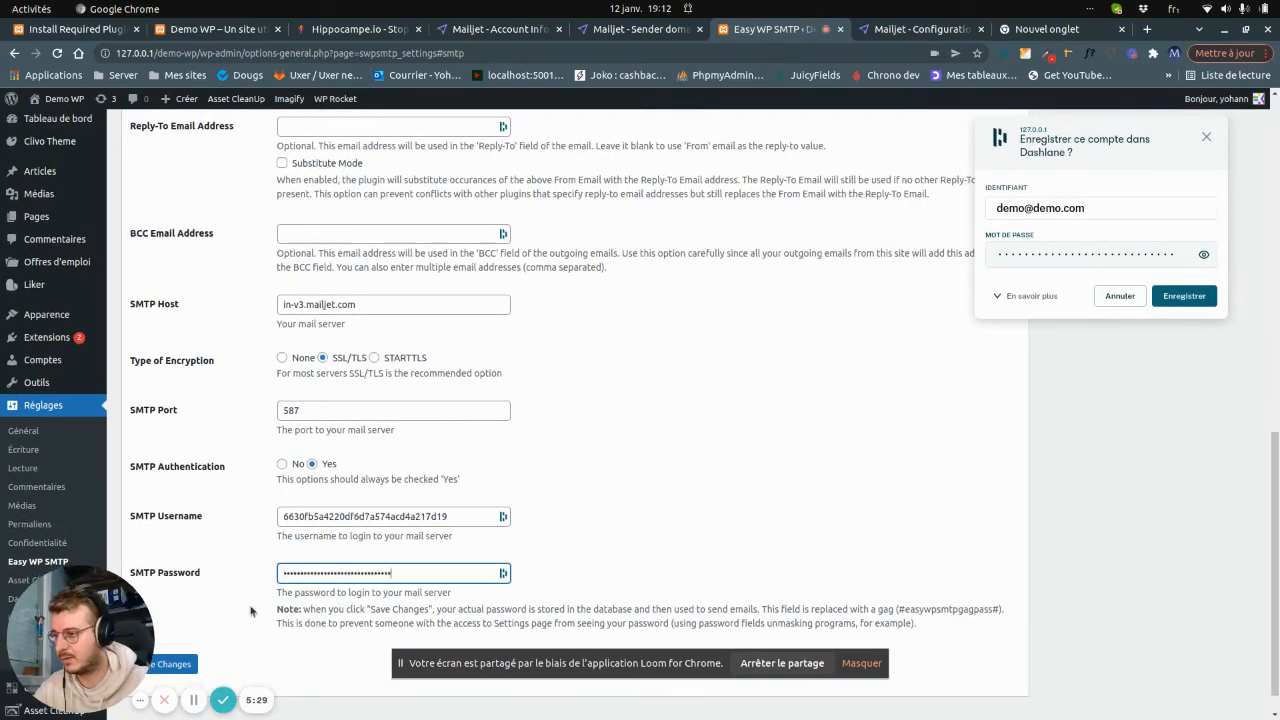
pyautogui.press('Return')
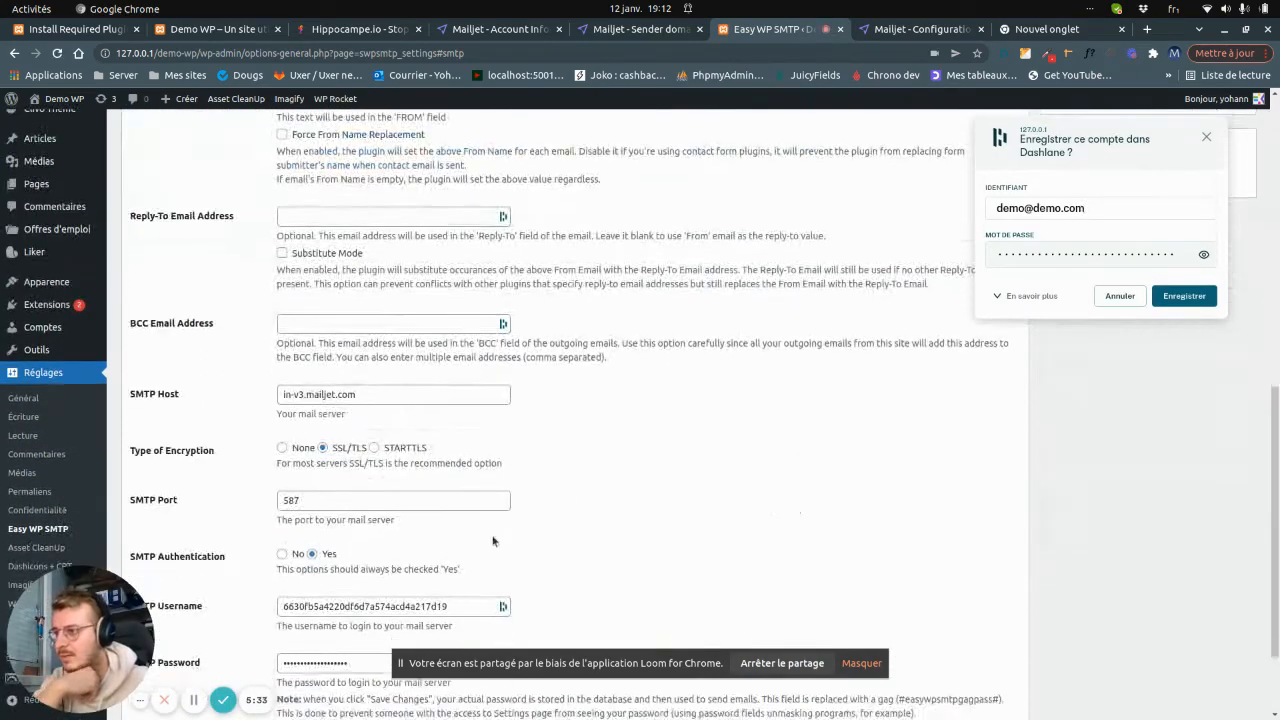
# - Check the saved SMTP values and open the Test Email form at its recipient address field
pyautogui.scroll(-2, 492, 541)
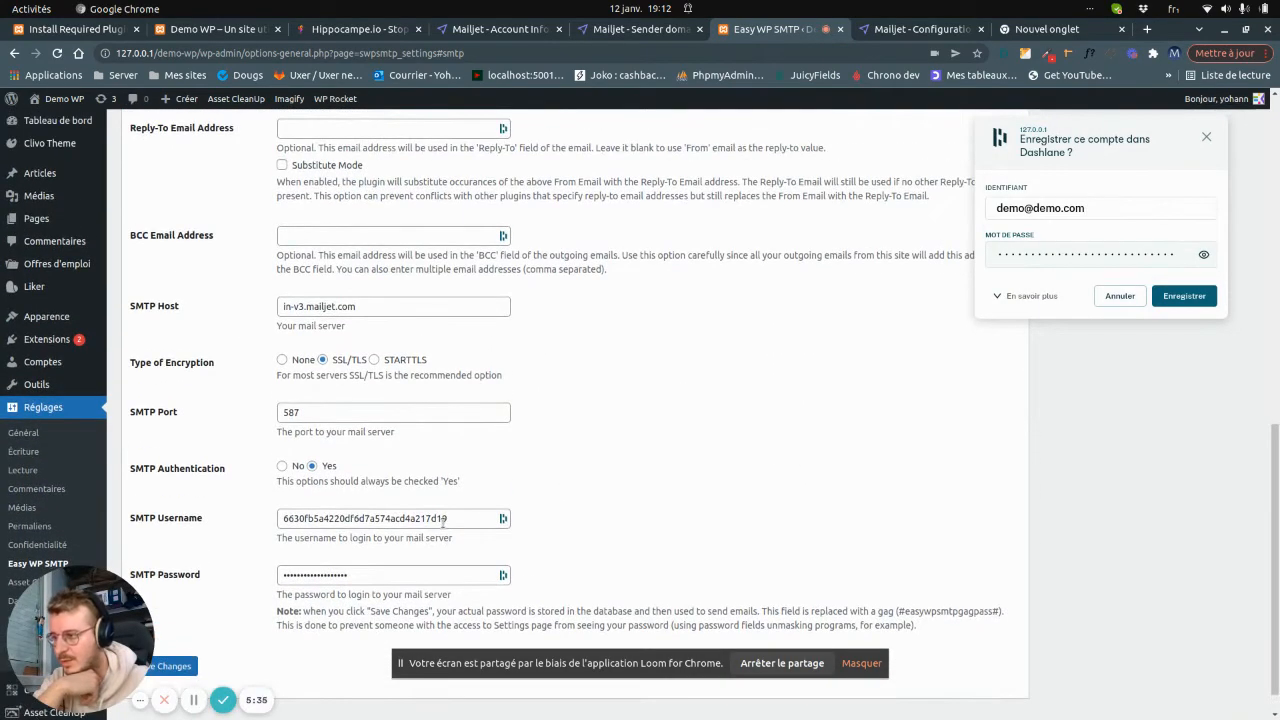
pyautogui.scroll(9, 443, 521)
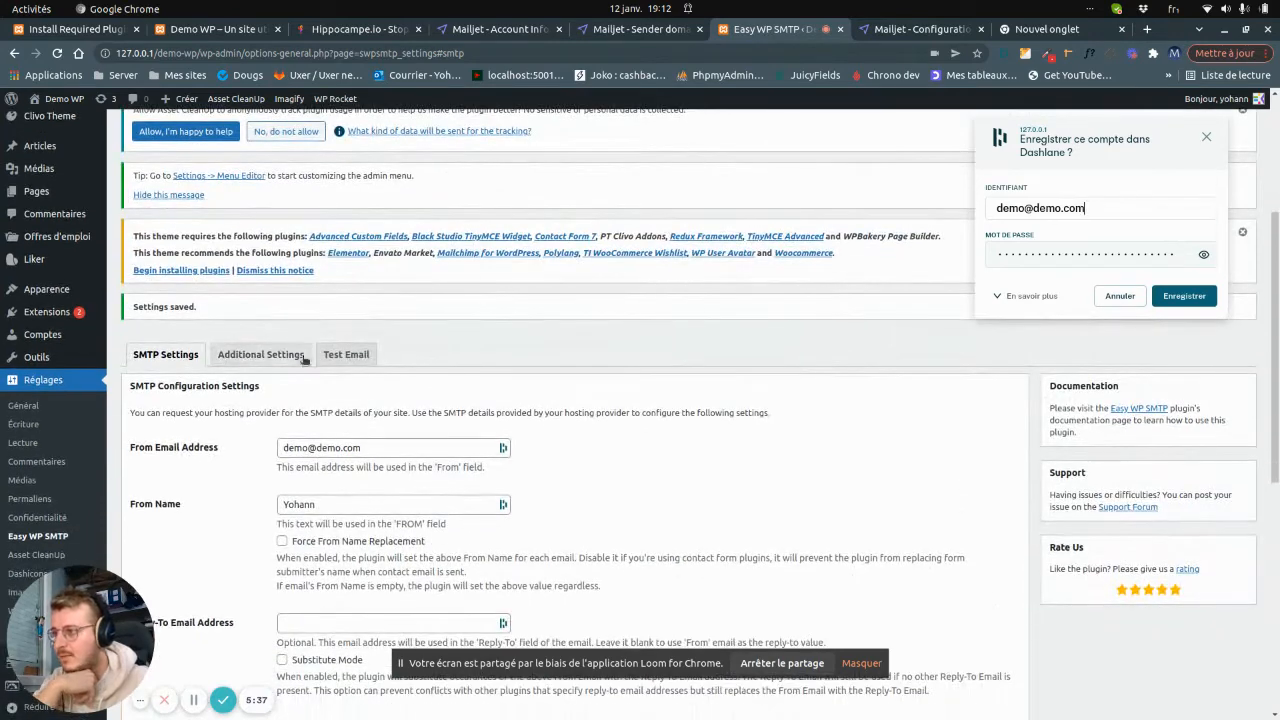
pyautogui.click(346, 354)
pyautogui.scroll(-2, 340, 380)
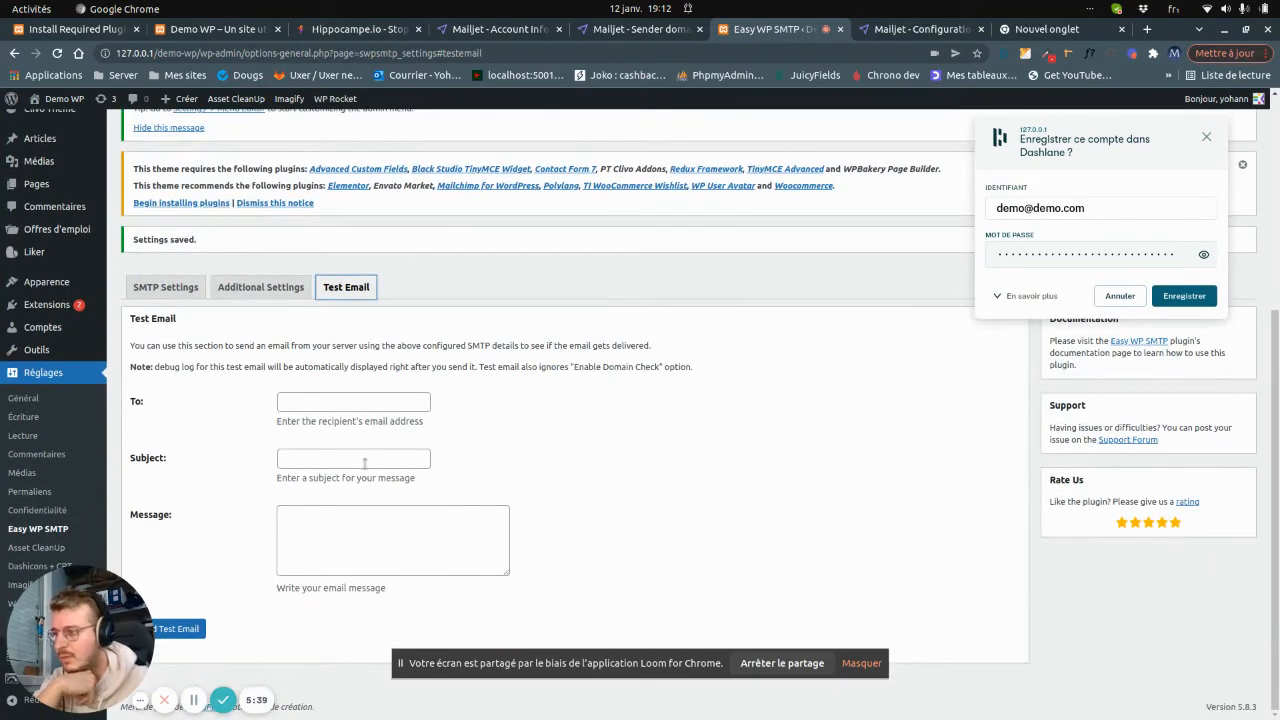
pyautogui.click(319, 398)
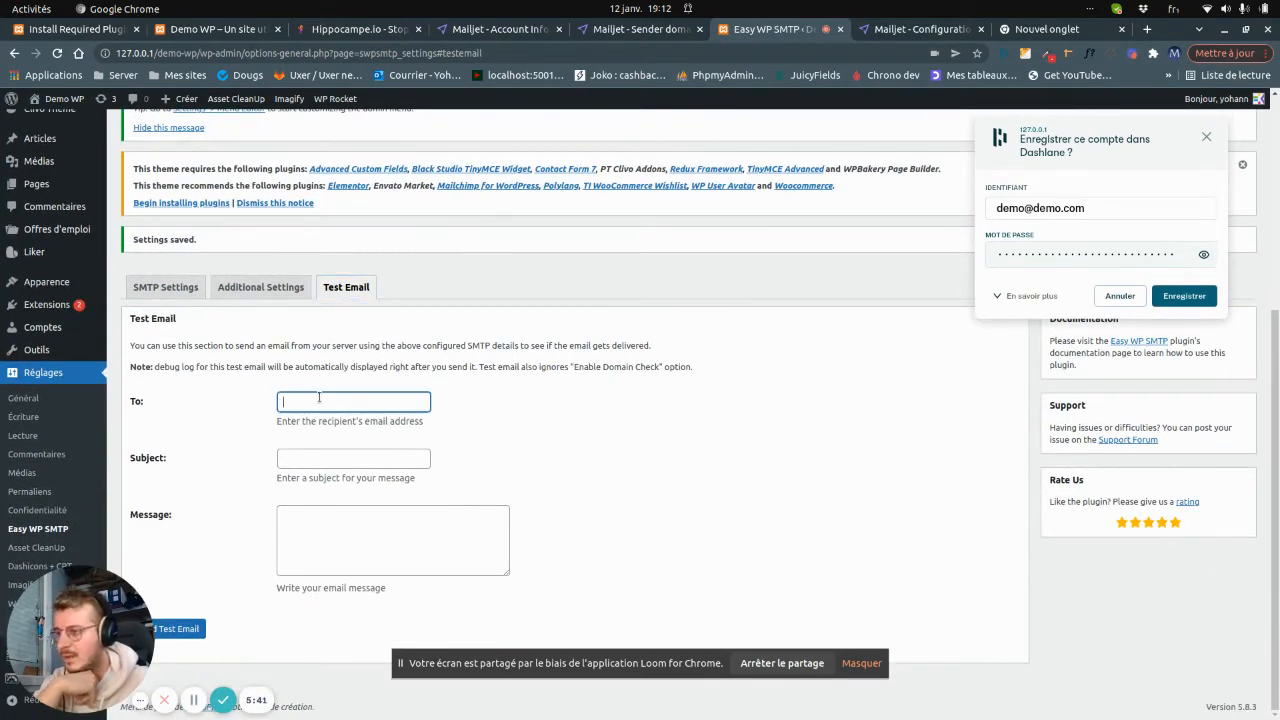